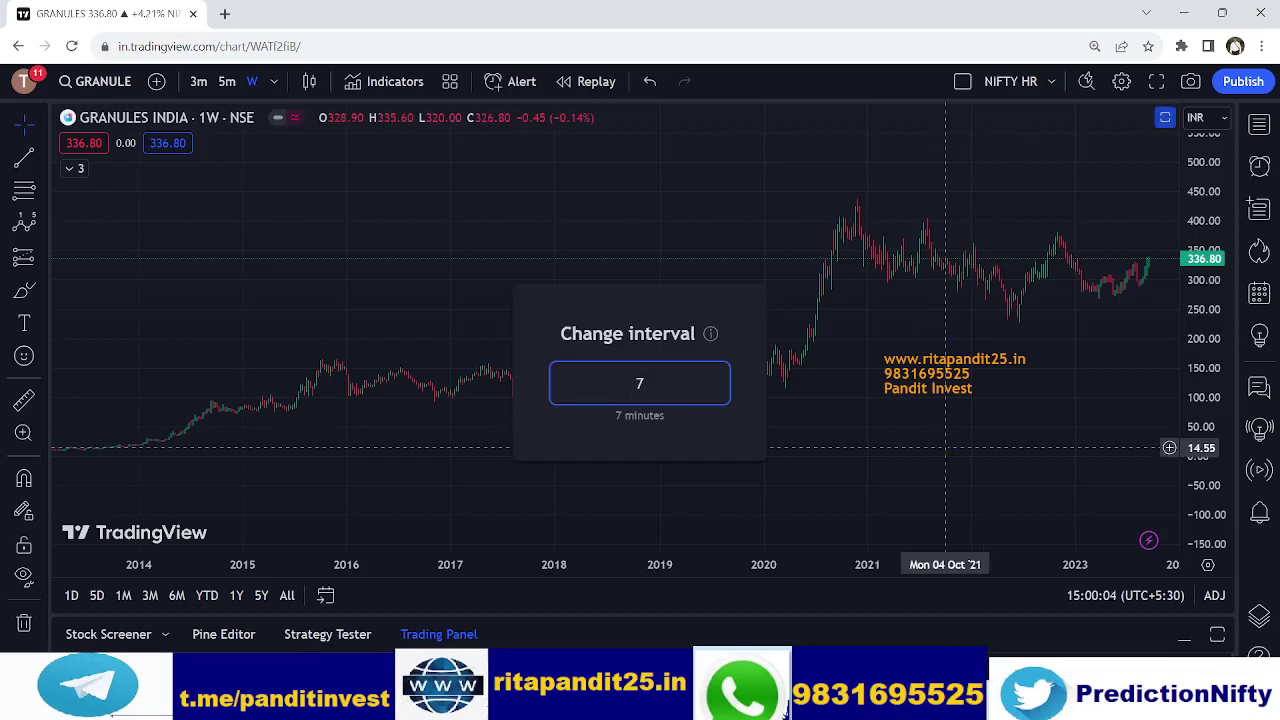
Draw an Elliott Impulse Wave with points 0 to 4 at about 5.20, 168.95, 66.00, 448.10 and 262.50, projecting wave 5 above the wave 3 peak
left_click(944, 452)
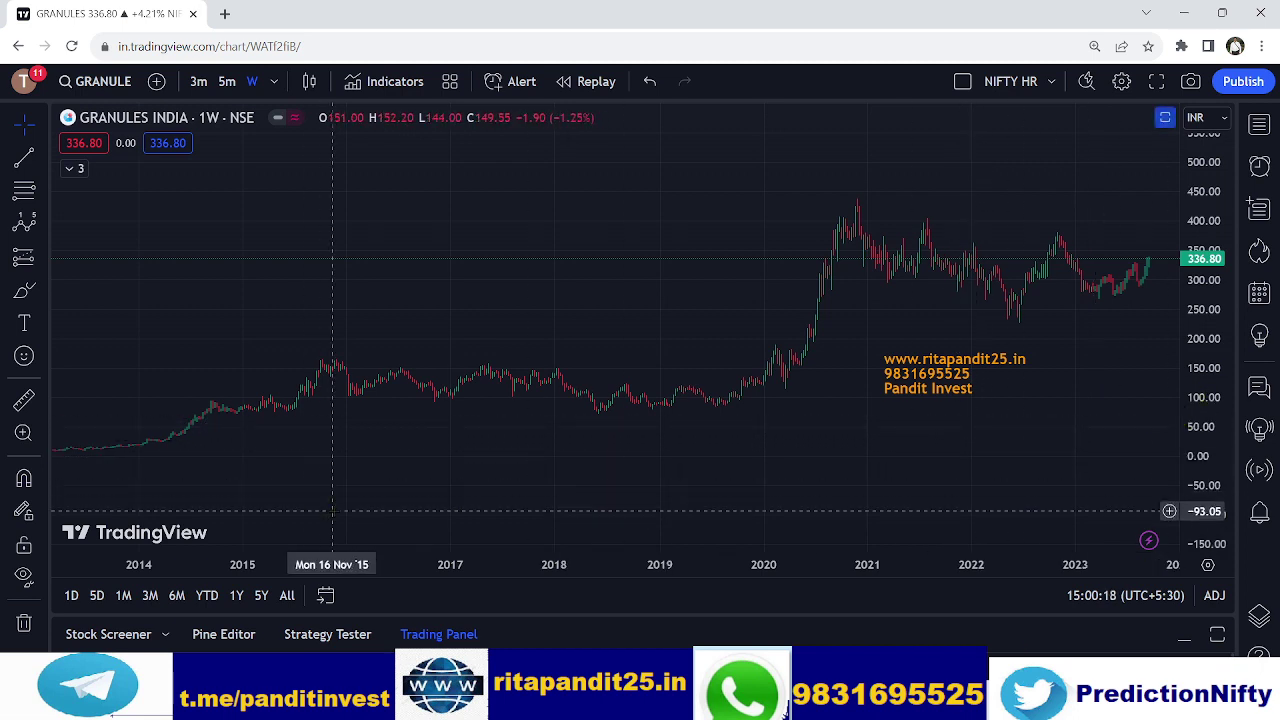
left_click_drag(298, 560, 462, 616)
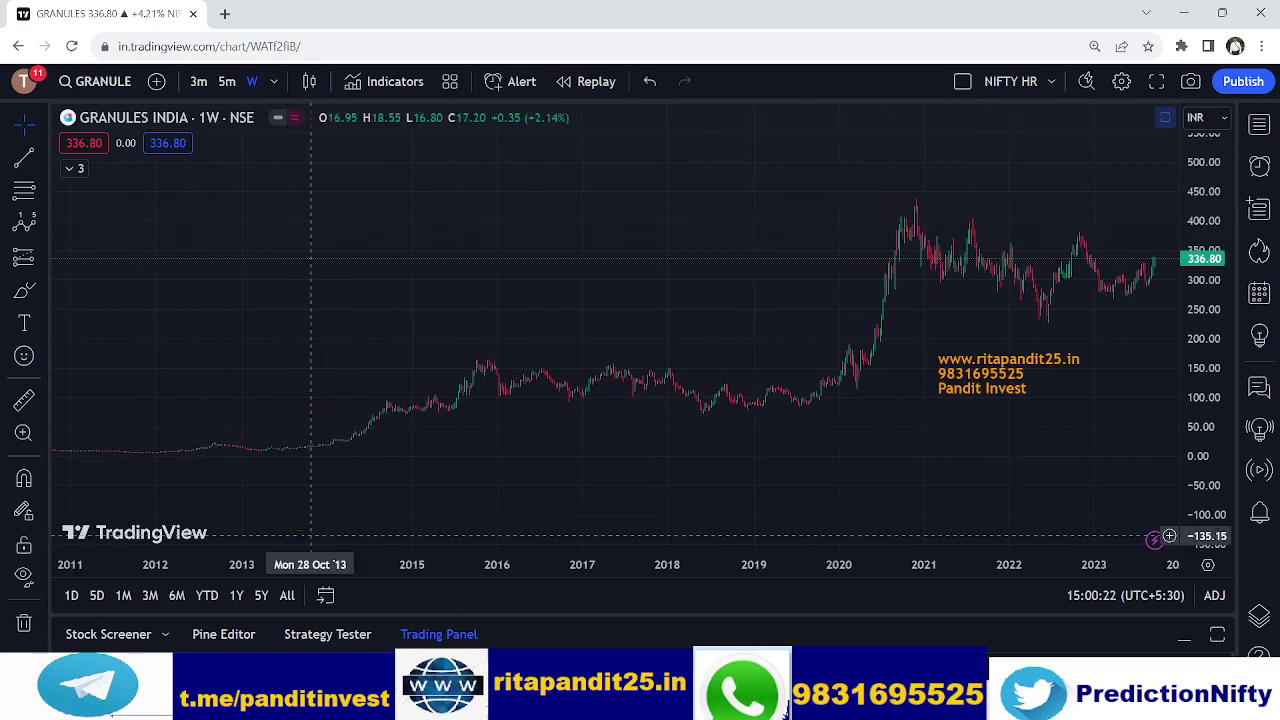
left_click(25, 226)
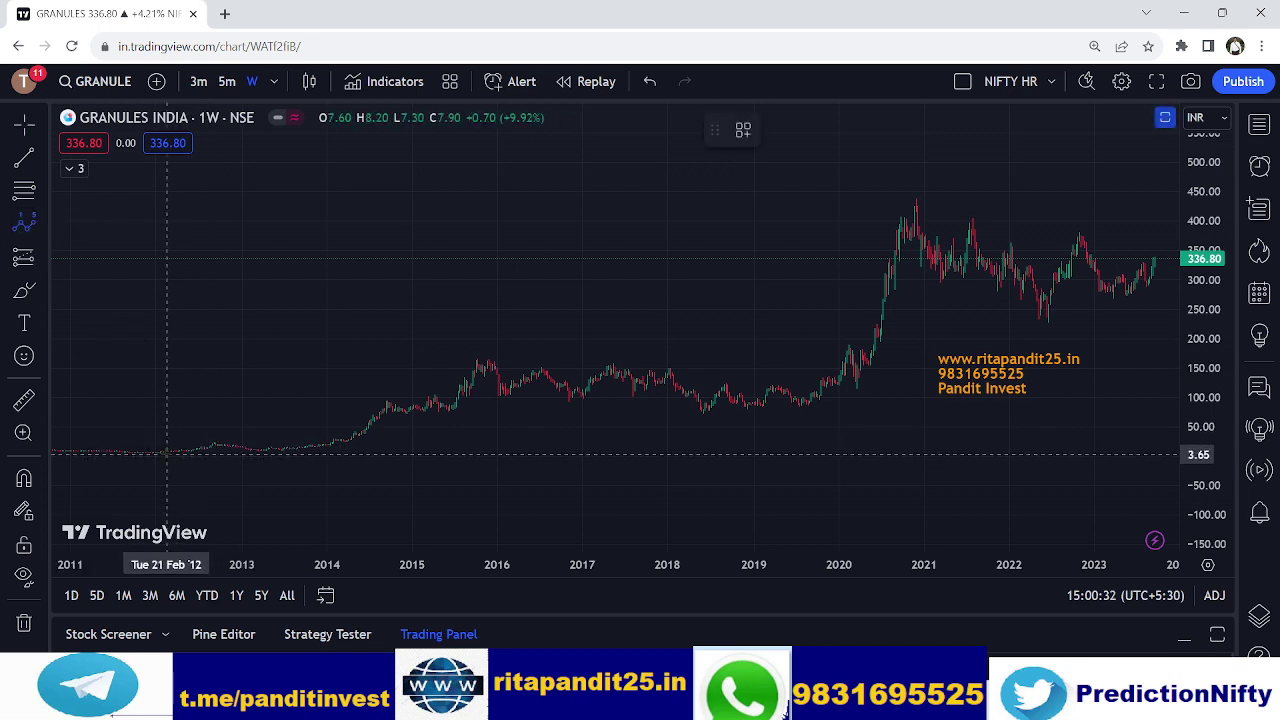
left_click(165, 453)
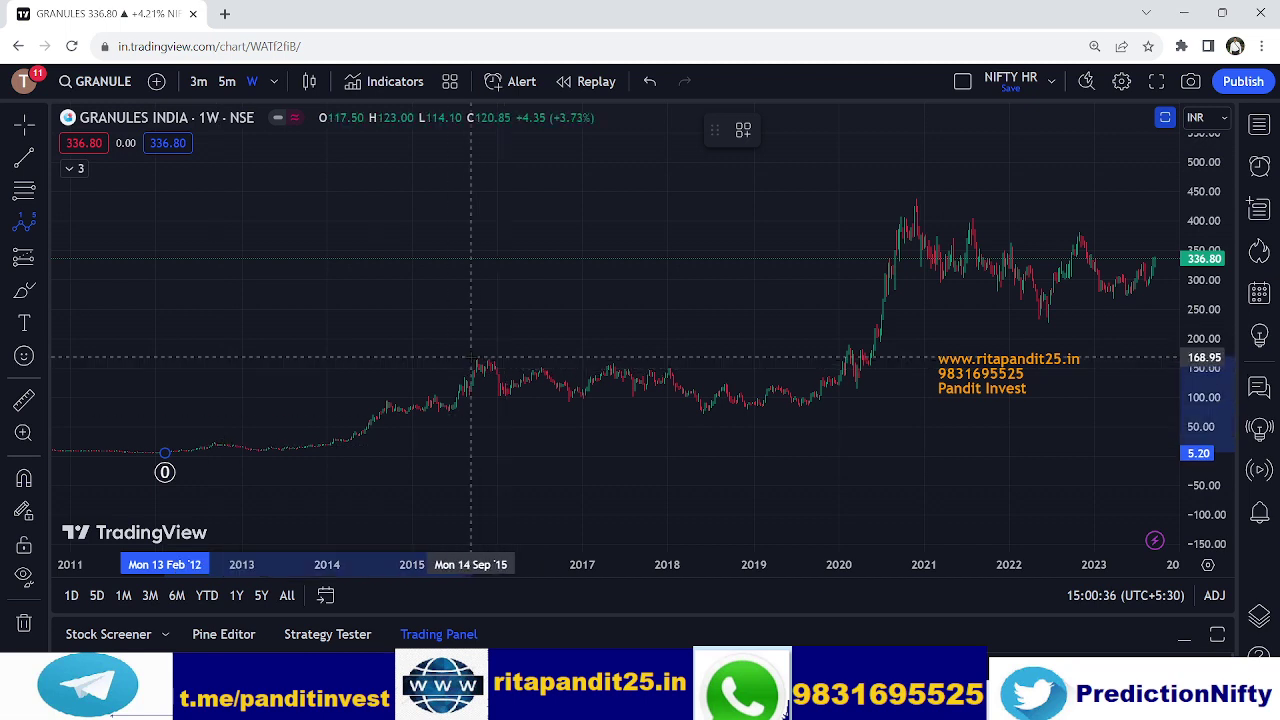
left_click(471, 357)
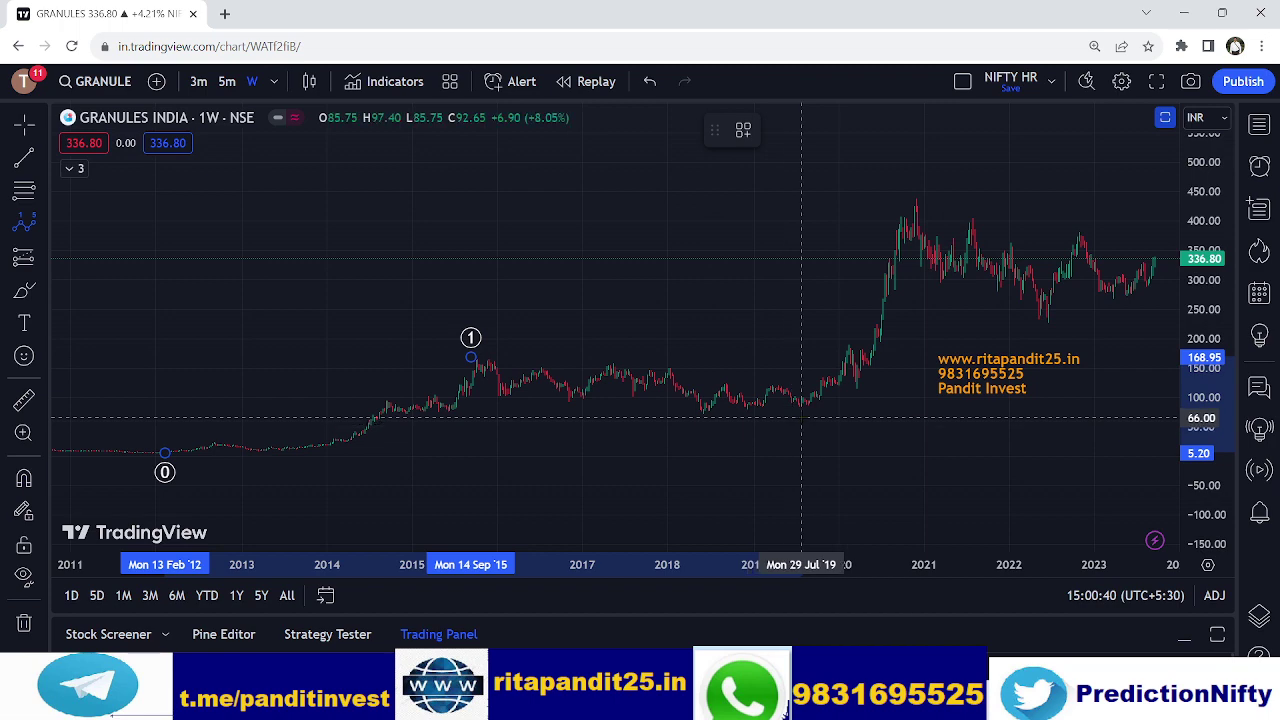
left_click(801, 418)
left_click(910, 193)
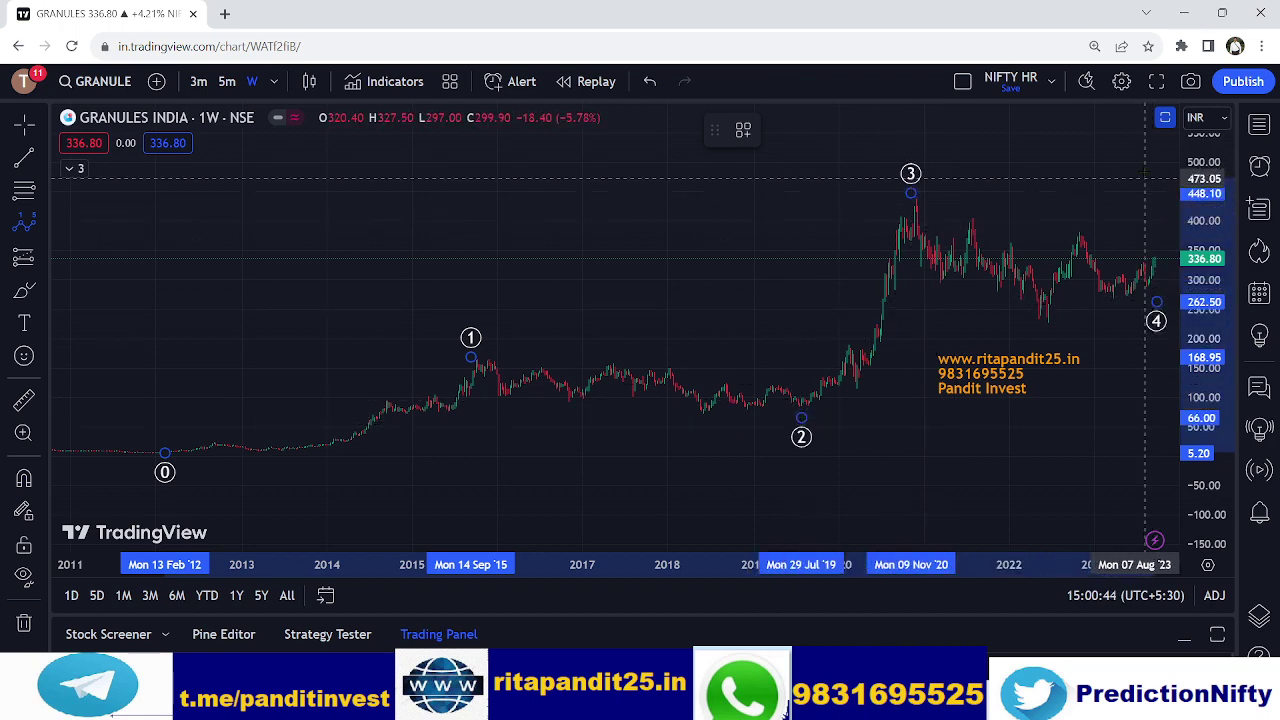
left_click(1133, 120)
Draw a Trend-Based Fib Extension from the 2012 low at about 9.90 to the wave 1 high at 162.70 and the wave 2 level at 72.25
left_click_drag(1068, 210, 960, 245)
left_click_drag(1103, 471, 1124, 452)
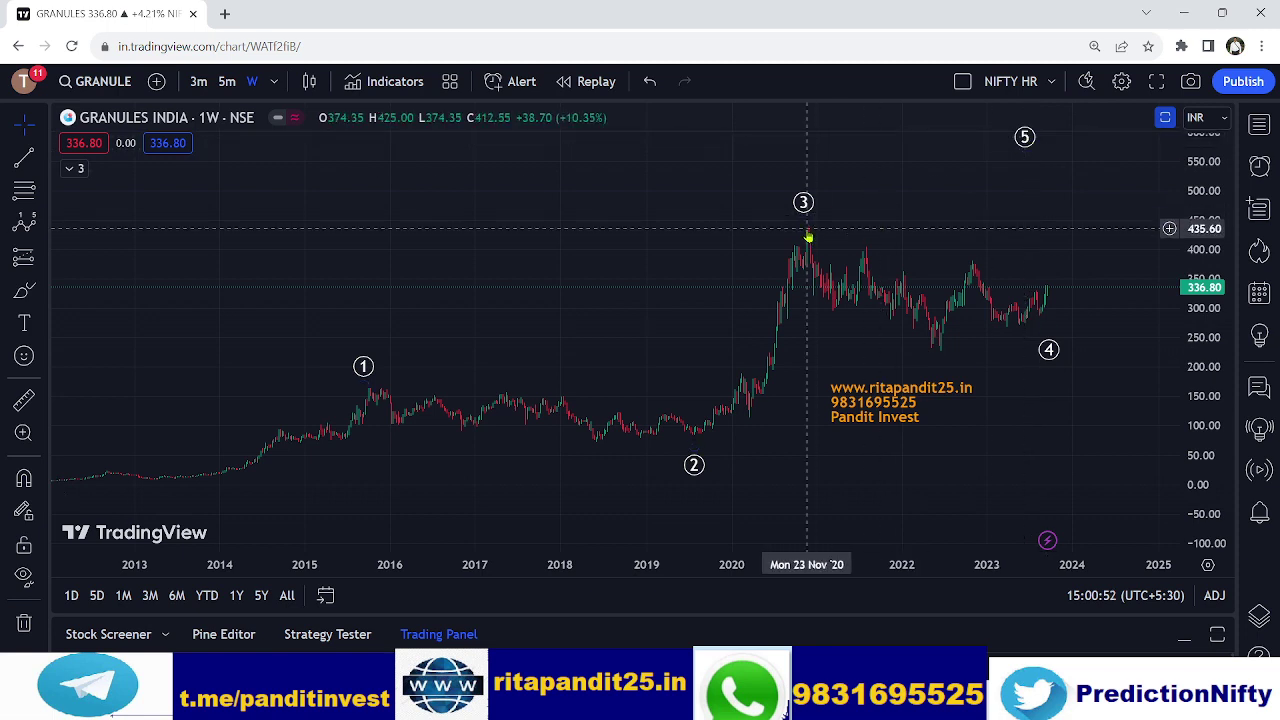
left_click(44, 193)
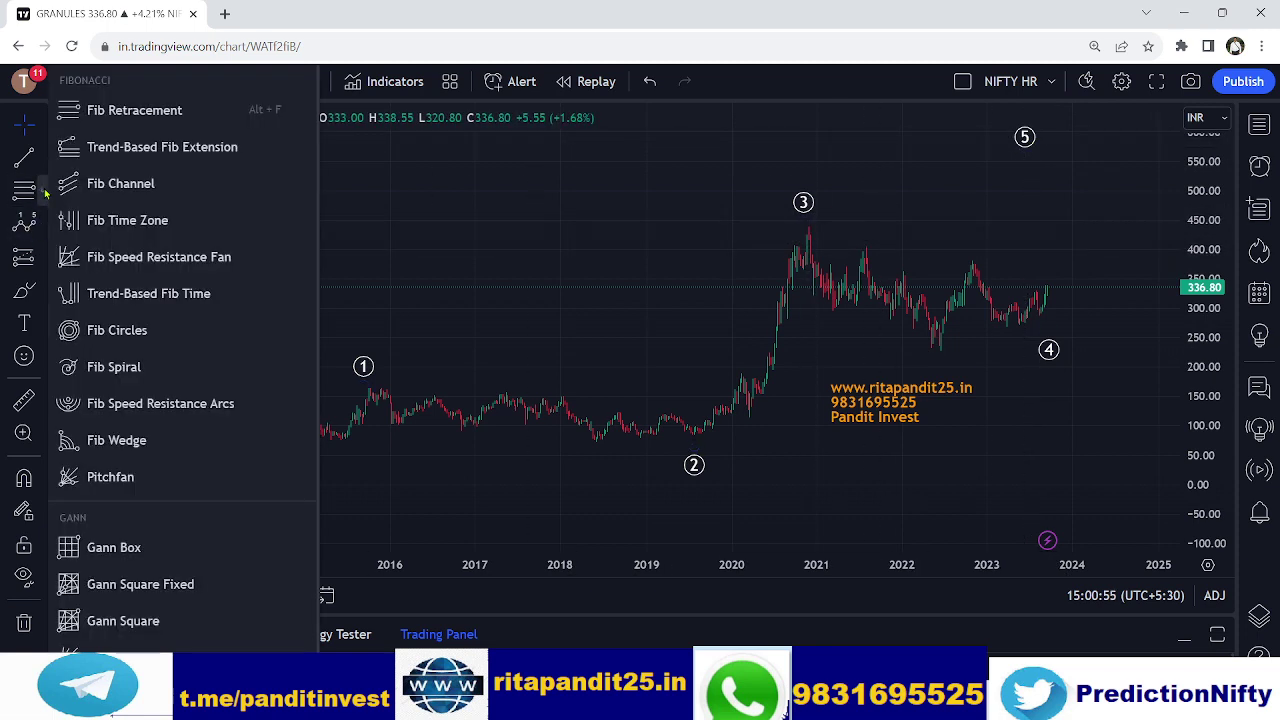
left_click(115, 155)
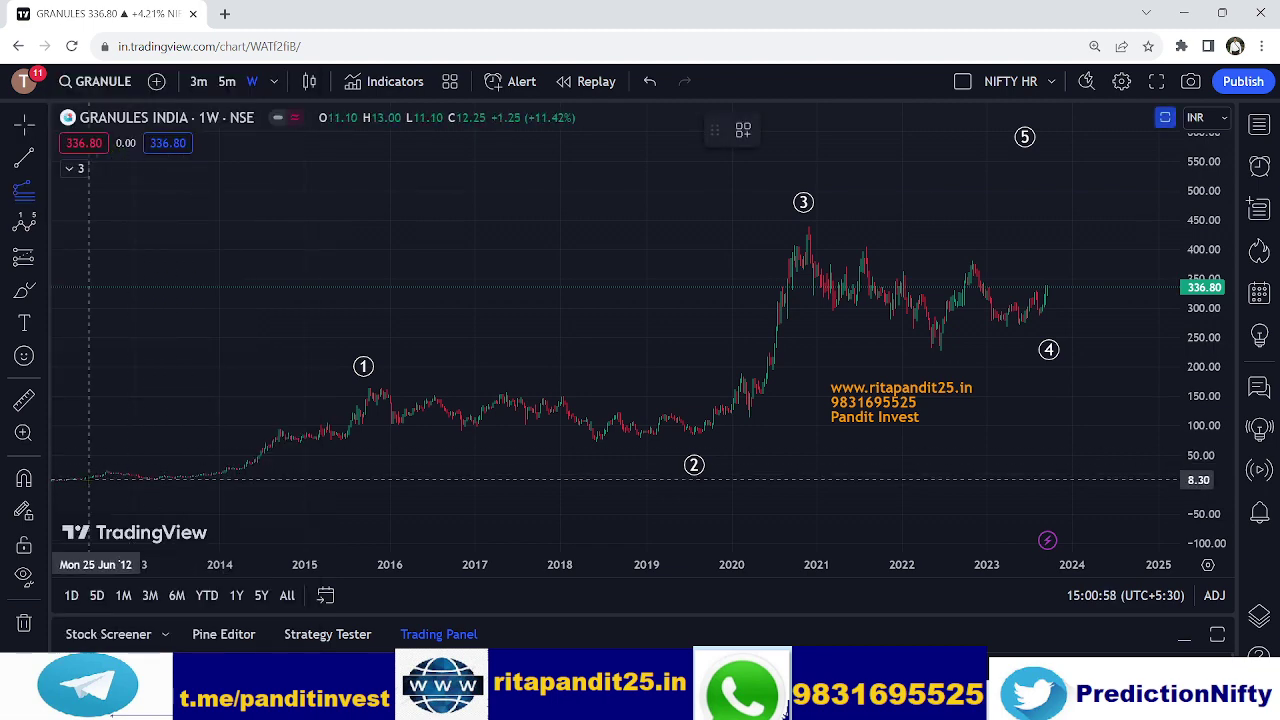
left_click(84, 478)
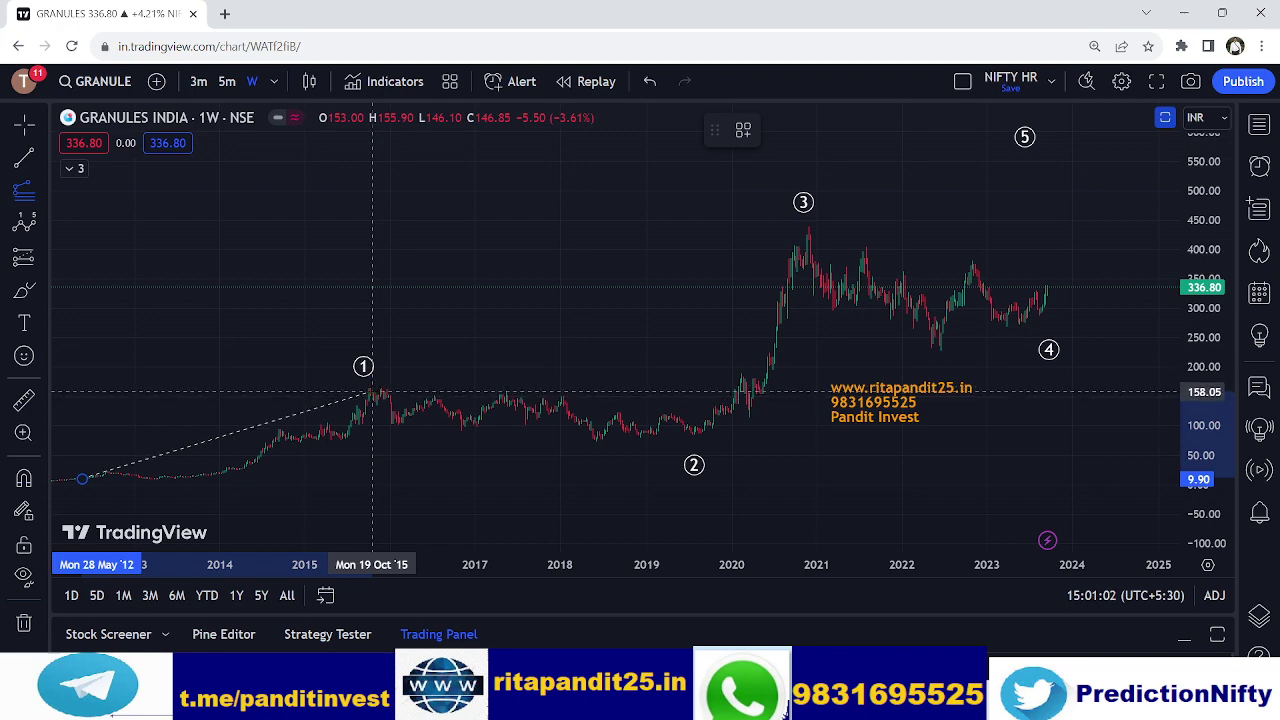
left_click(372, 390)
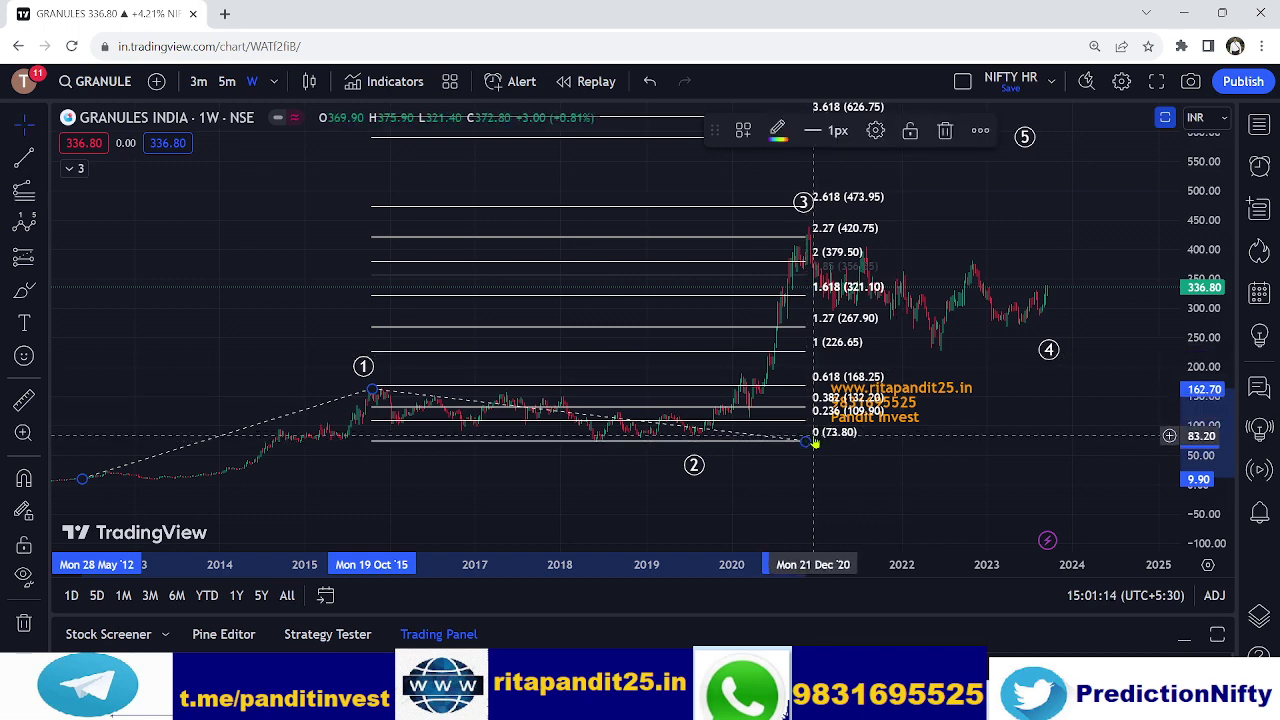
left_click(829, 442)
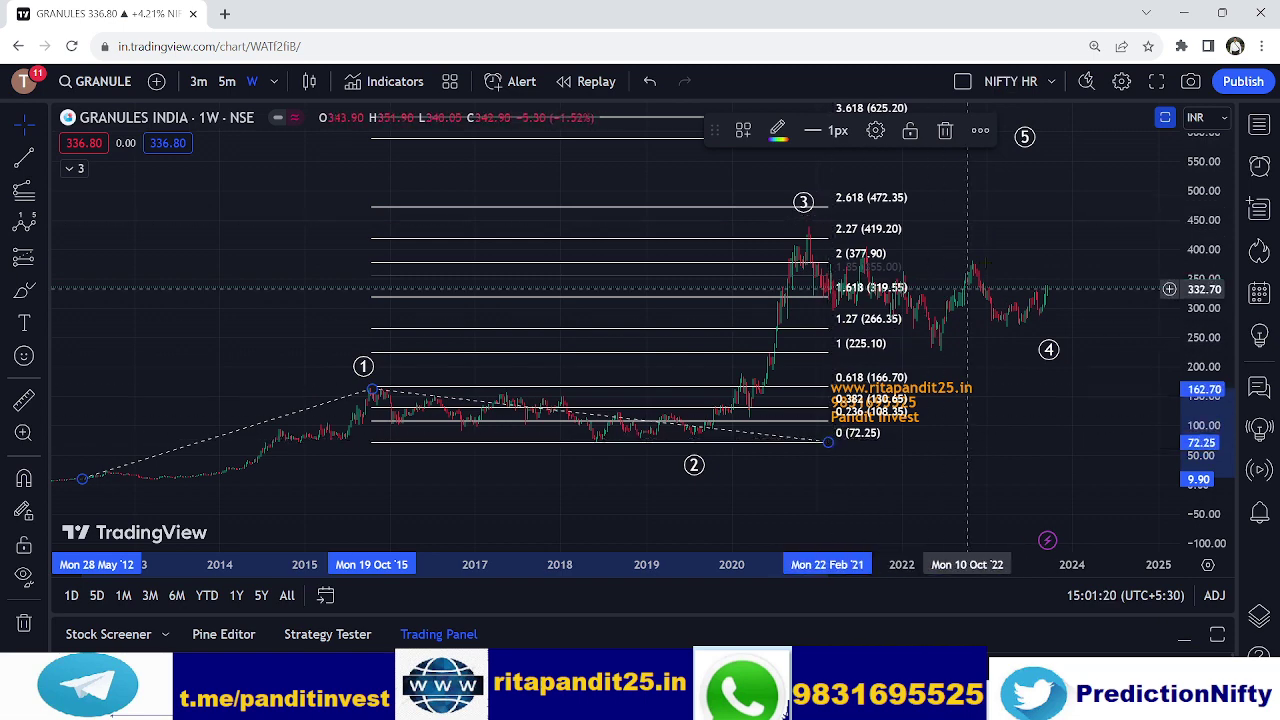
left_click(963, 238)
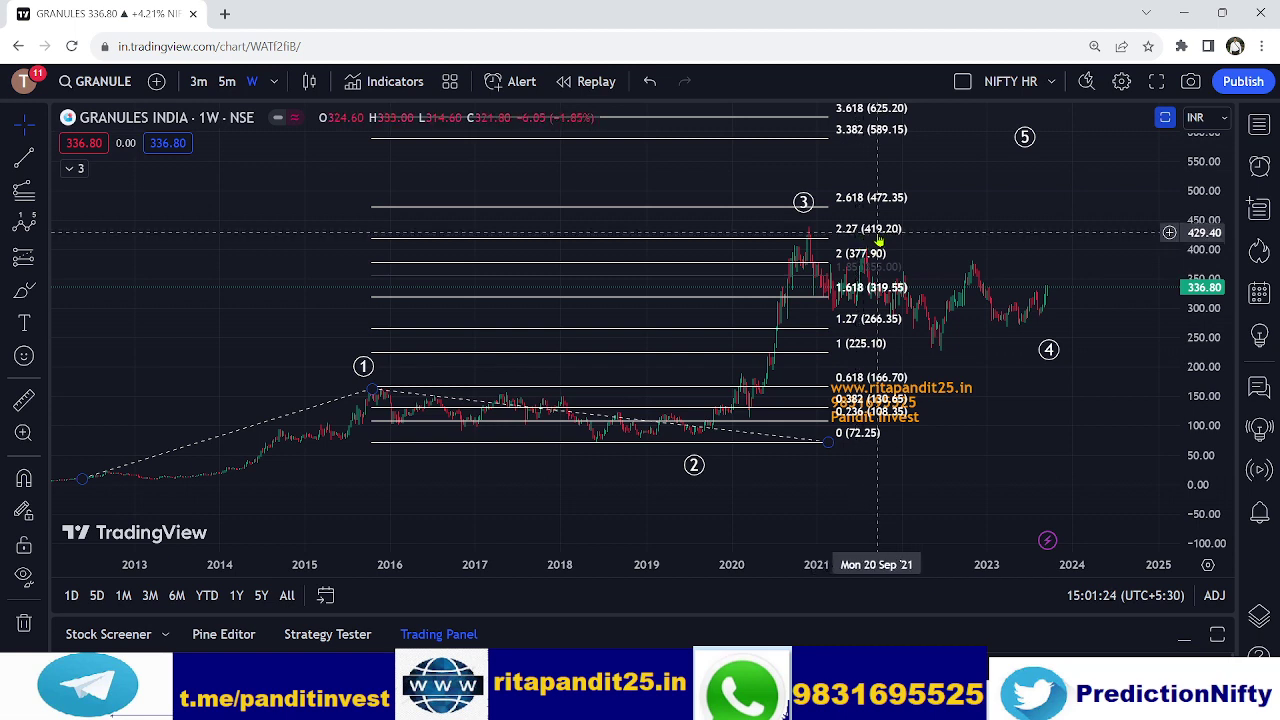
Move the impulse wave's point 3 slightly lower, toward the November 2020 price peak
left_click(803, 207)
left_click_drag(799, 228, 802, 230)
left_click(963, 214)
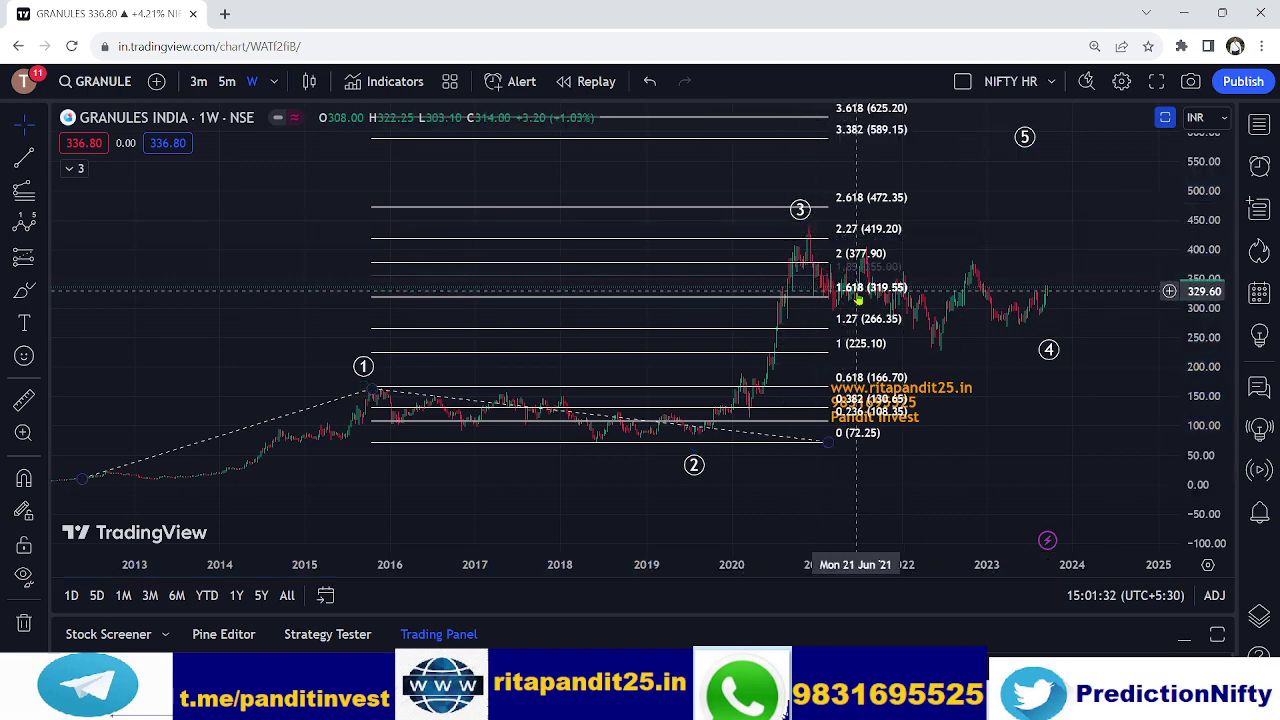
Delete the Trend-Based Fib Extension from the chart
left_click(751, 240)
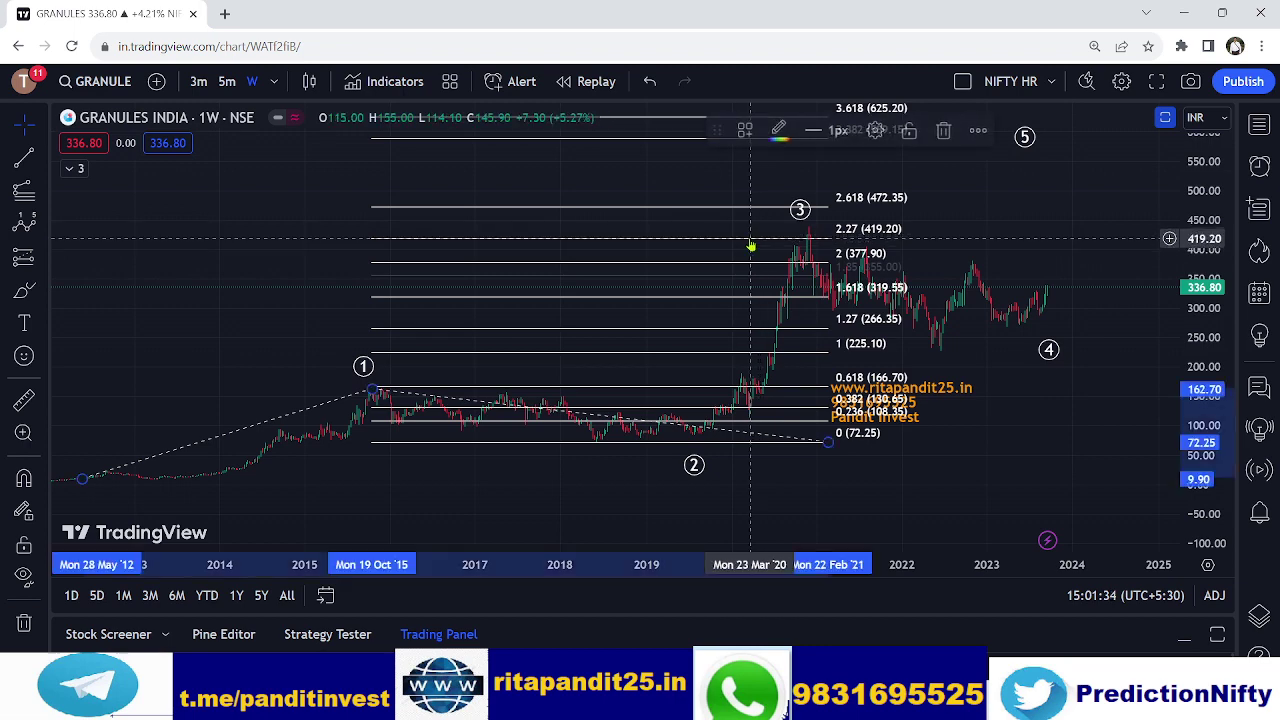
left_click(944, 134)
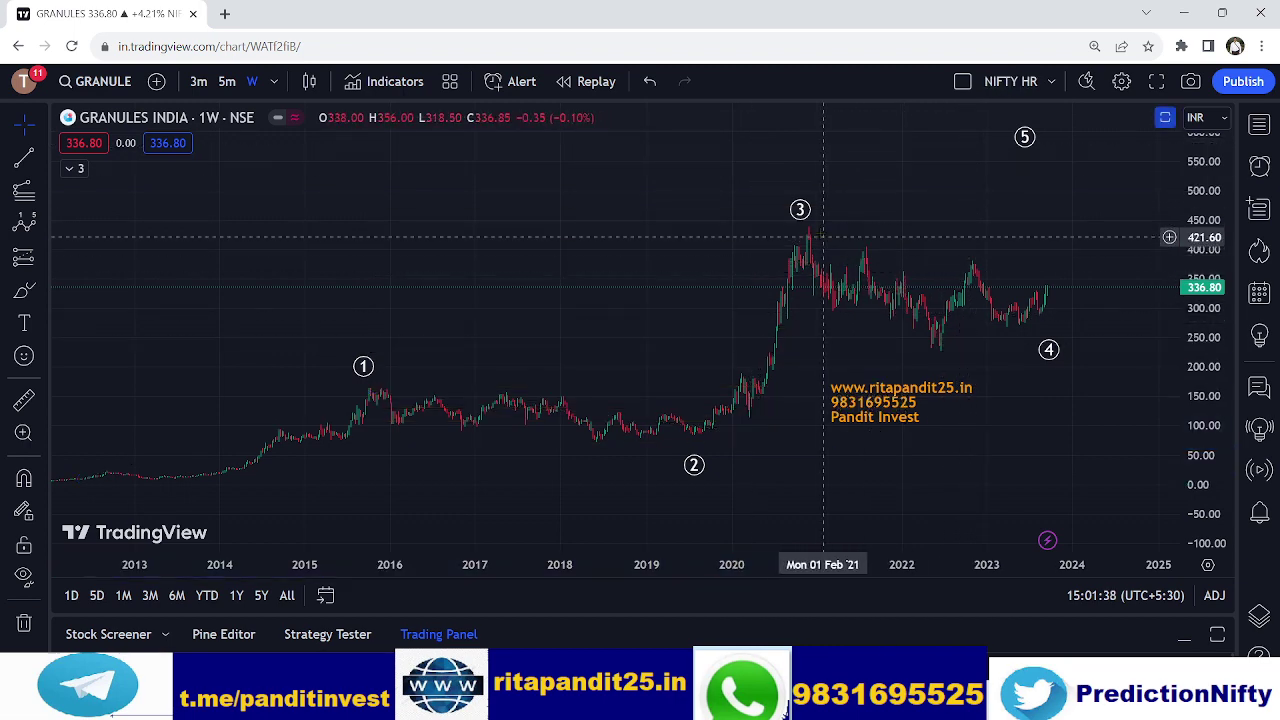
Draw a Fib Retracement from the wave 2 low at about 75.40 to the wave 3 high at about 441.85, and delete it
left_click(43, 197)
left_click(115, 110)
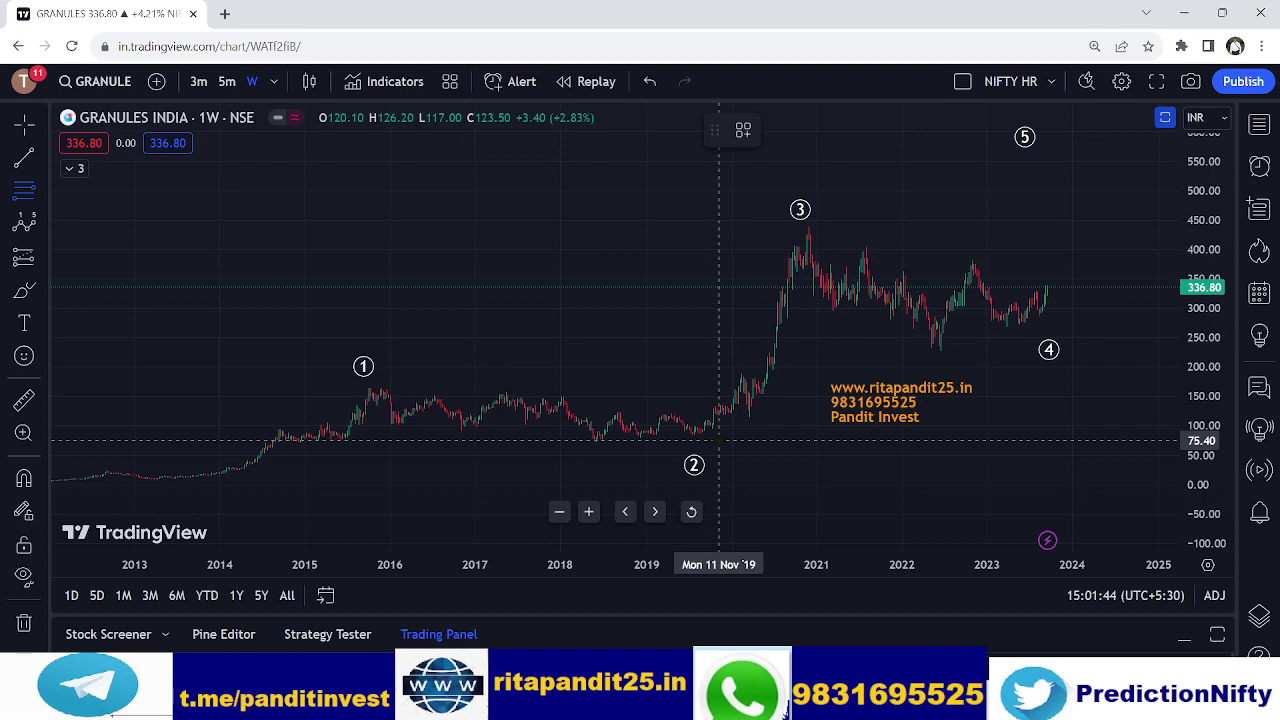
left_click(719, 440)
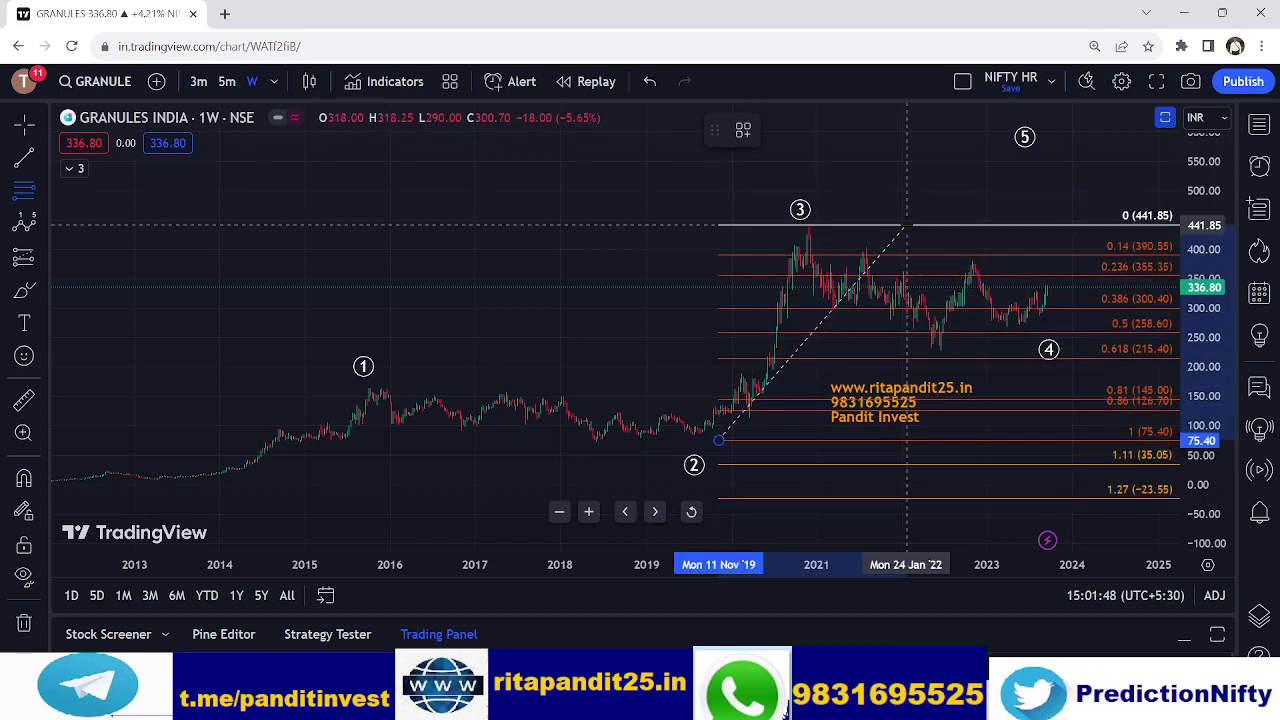
left_click(907, 225)
left_click(944, 131)
Draw a Fib Retracement from the 2012 low at about 9.90 to the wave 3 high at about 438.75, and remove it
left_click(24, 190)
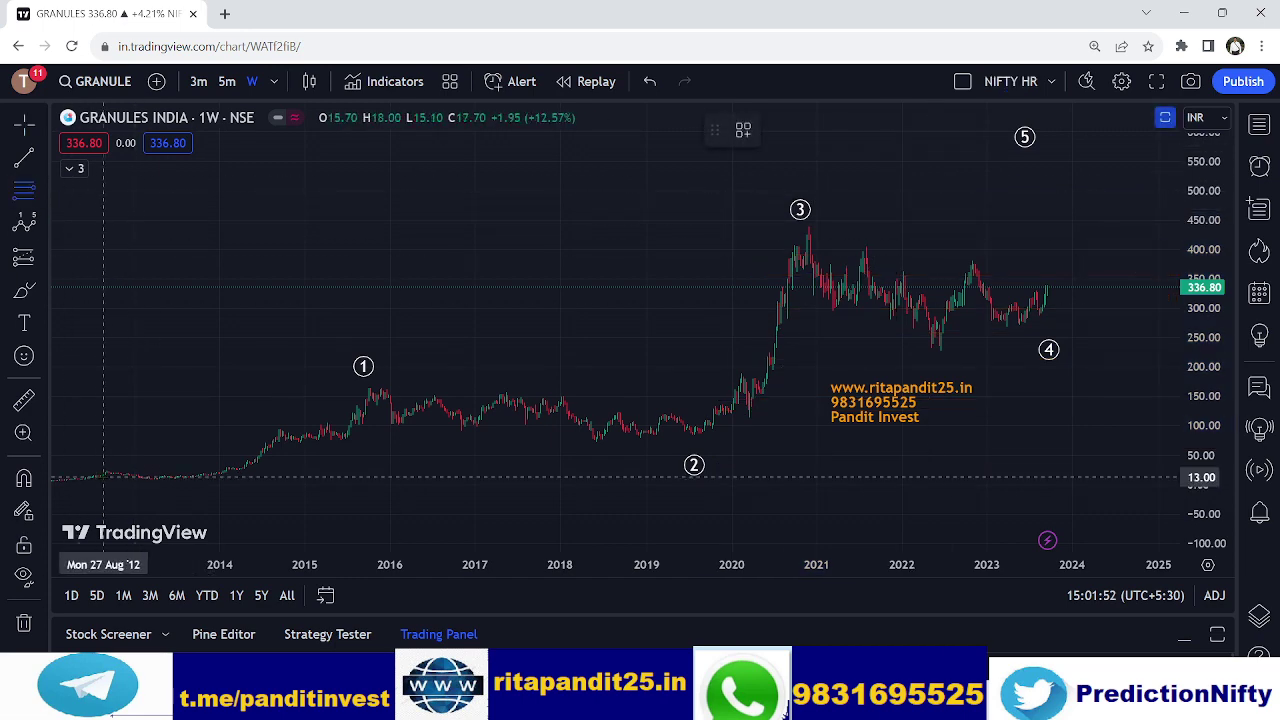
left_click(88, 479)
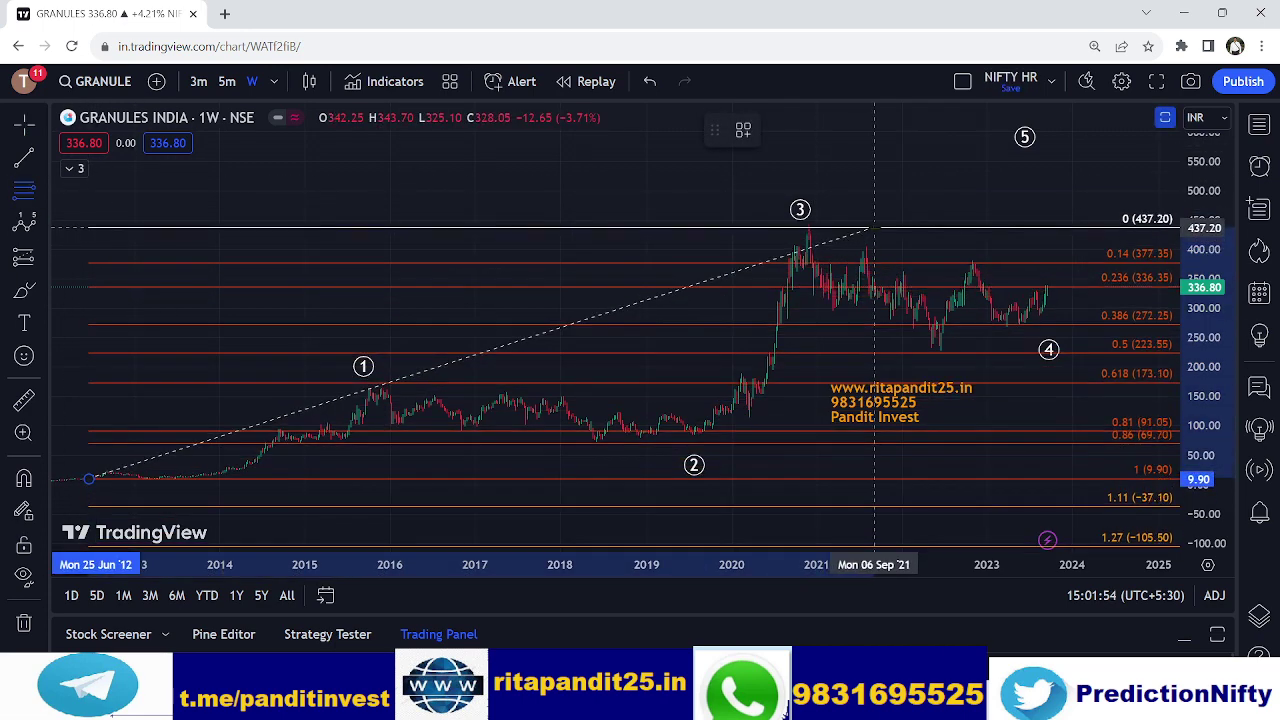
left_click(874, 227)
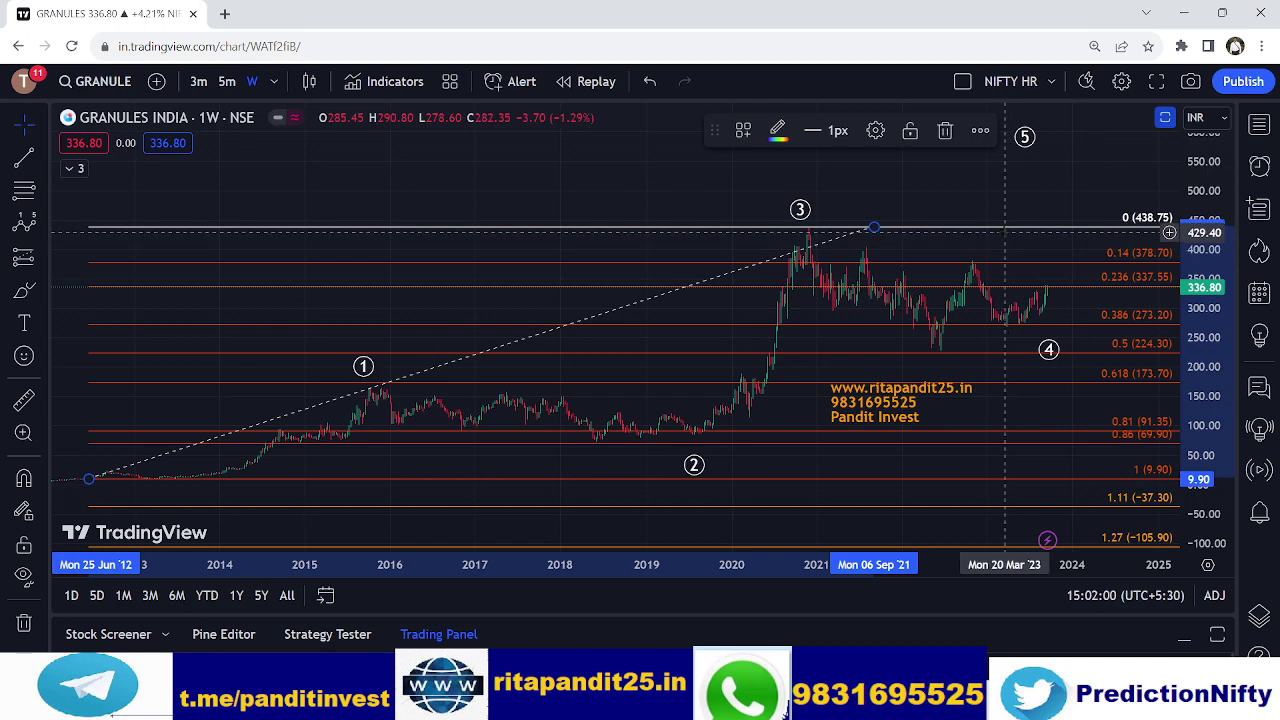
left_click(945, 130)
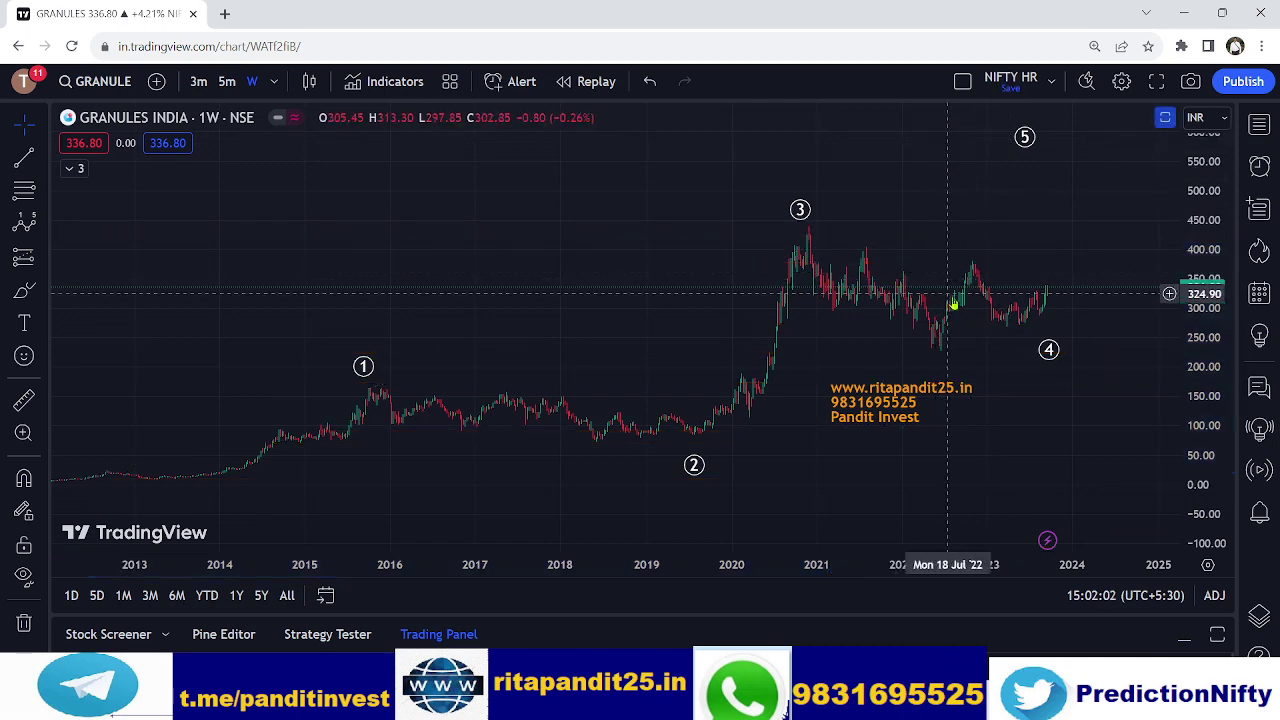
Draw an Elliott Triangle Wave across wave 4, from about 434.80 through a 285.50, b 413.30, c 216.50 and d 392.95 to e 271.95
left_click_drag(1047, 246, 1020, 246)
left_click_drag(1205, 340, 1182, 238)
left_click_drag(1094, 221, 1101, 264)
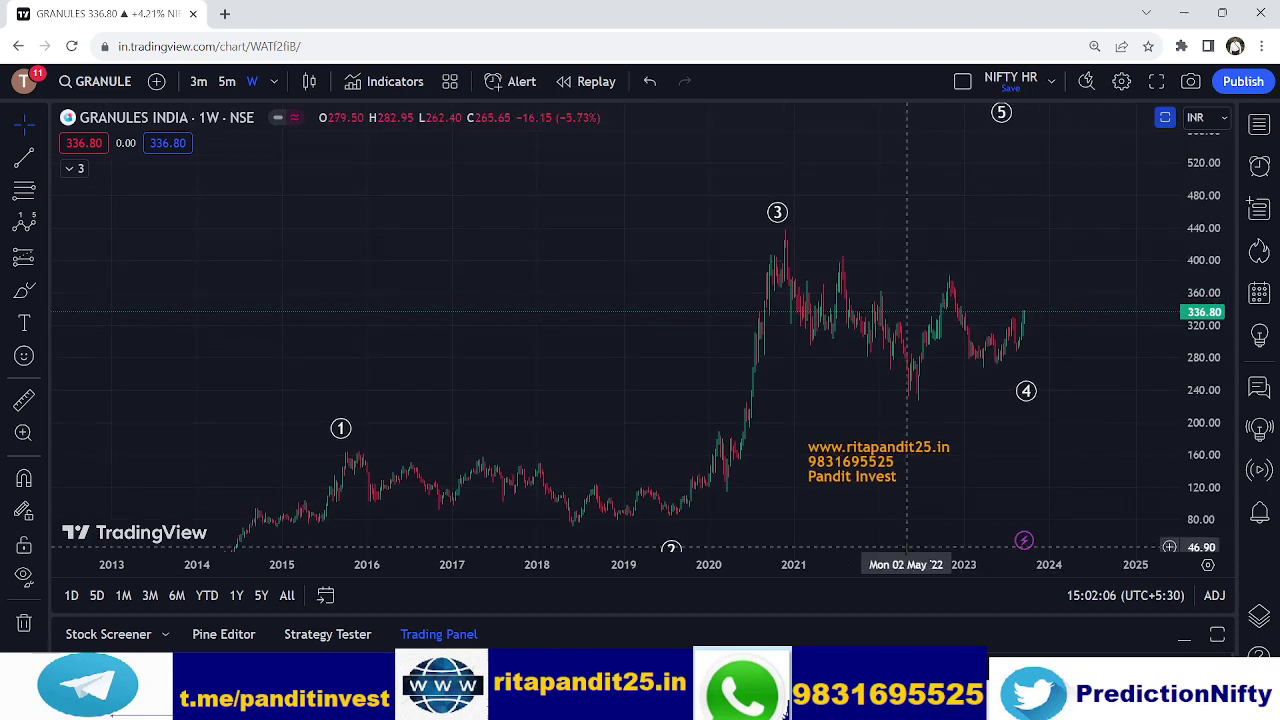
left_click_drag(898, 566, 557, 577)
left_click_drag(717, 171, 871, 183)
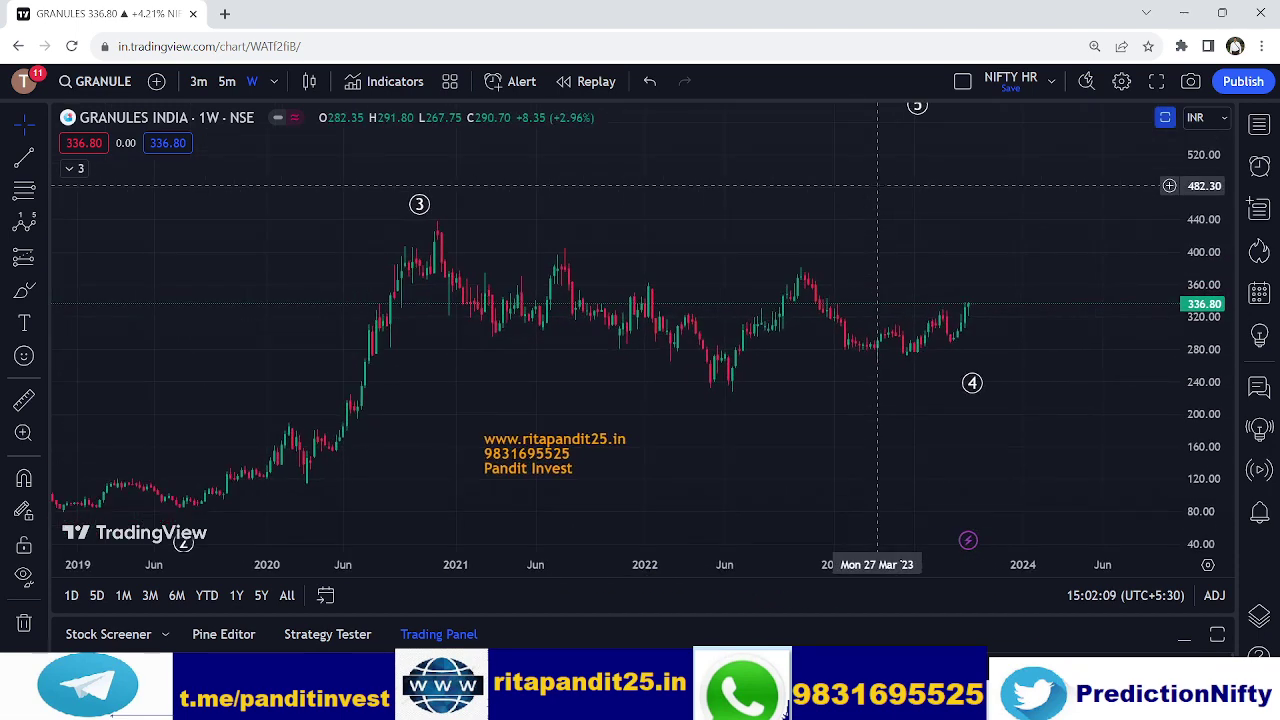
left_click(44, 230)
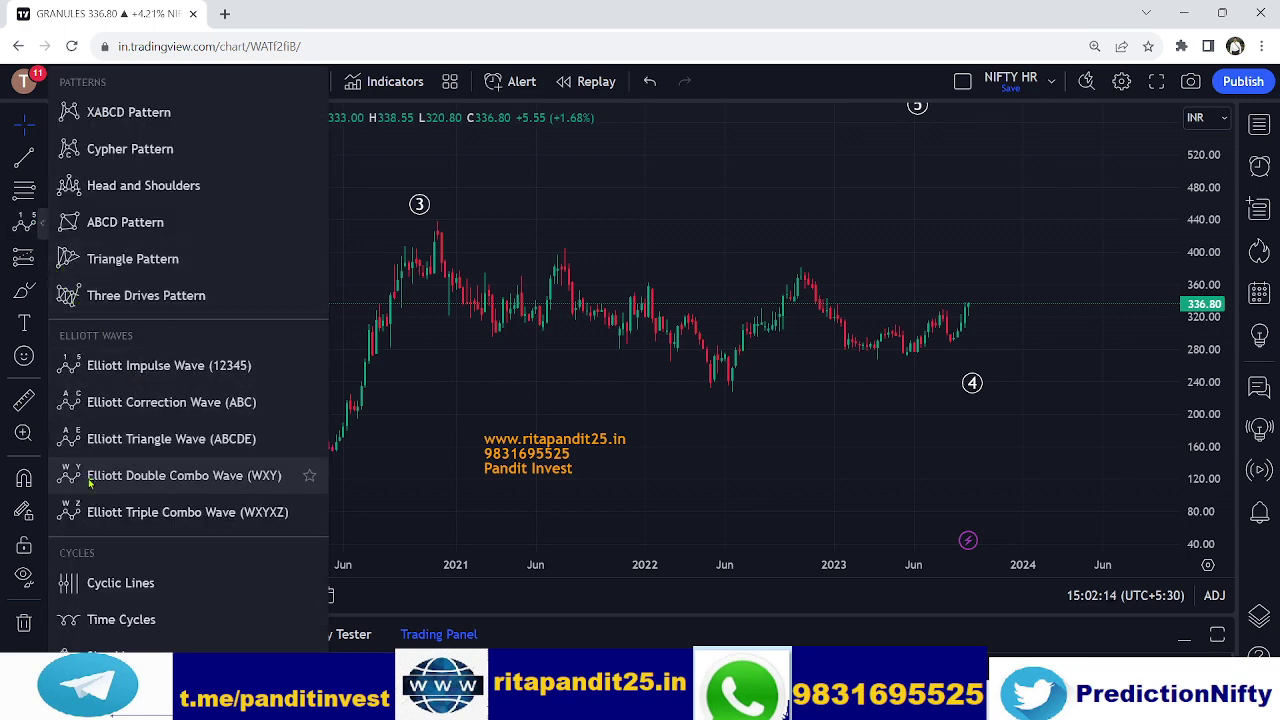
left_click(110, 440)
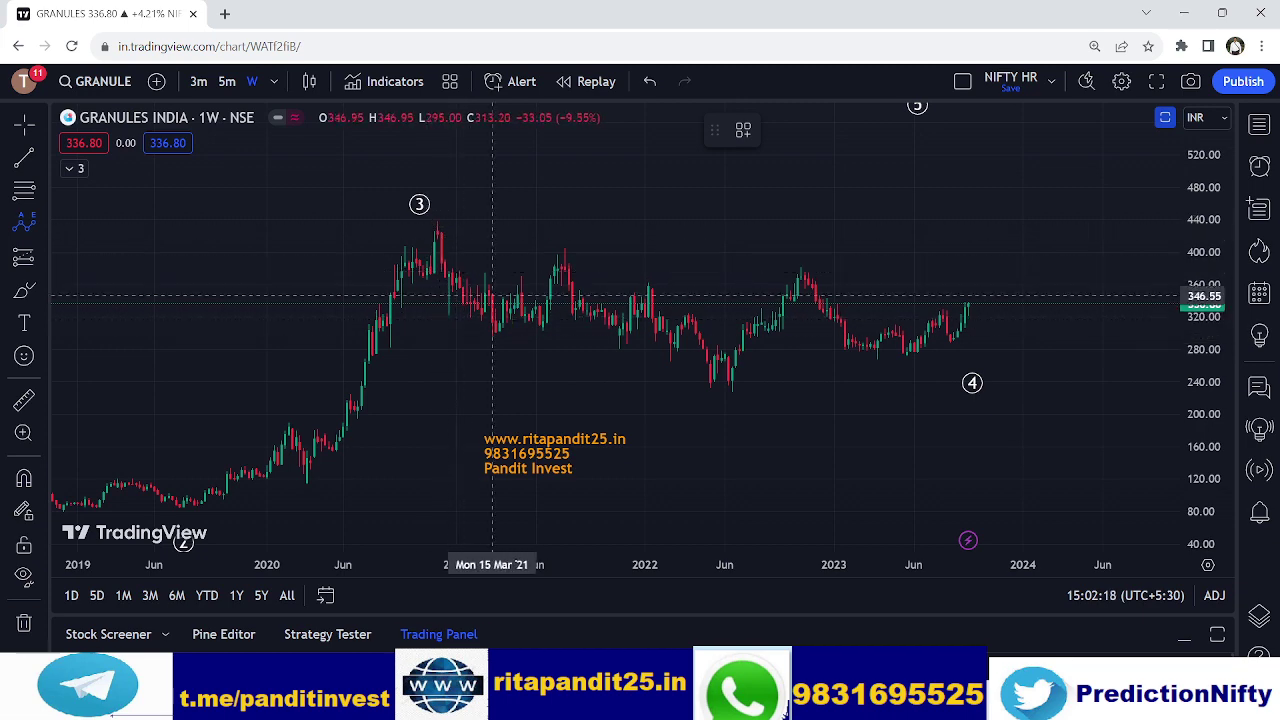
left_click(434, 224)
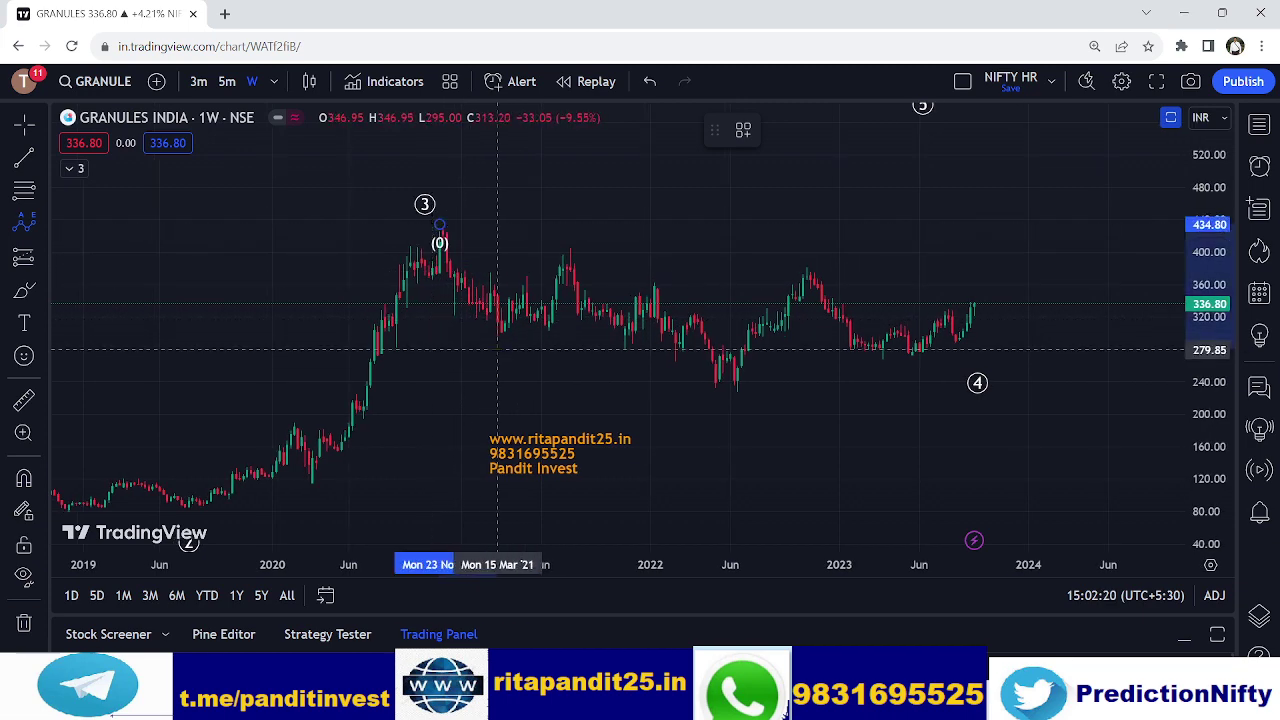
left_click(494, 344)
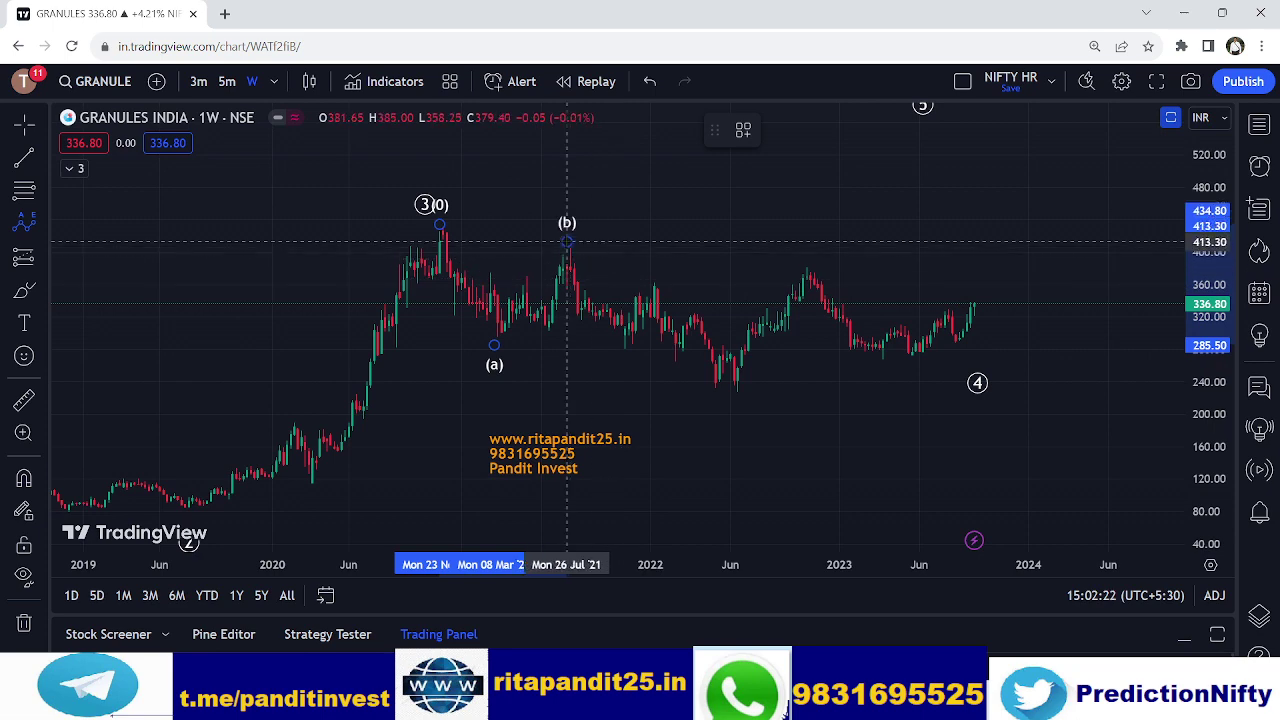
left_click(567, 241)
left_click(730, 400)
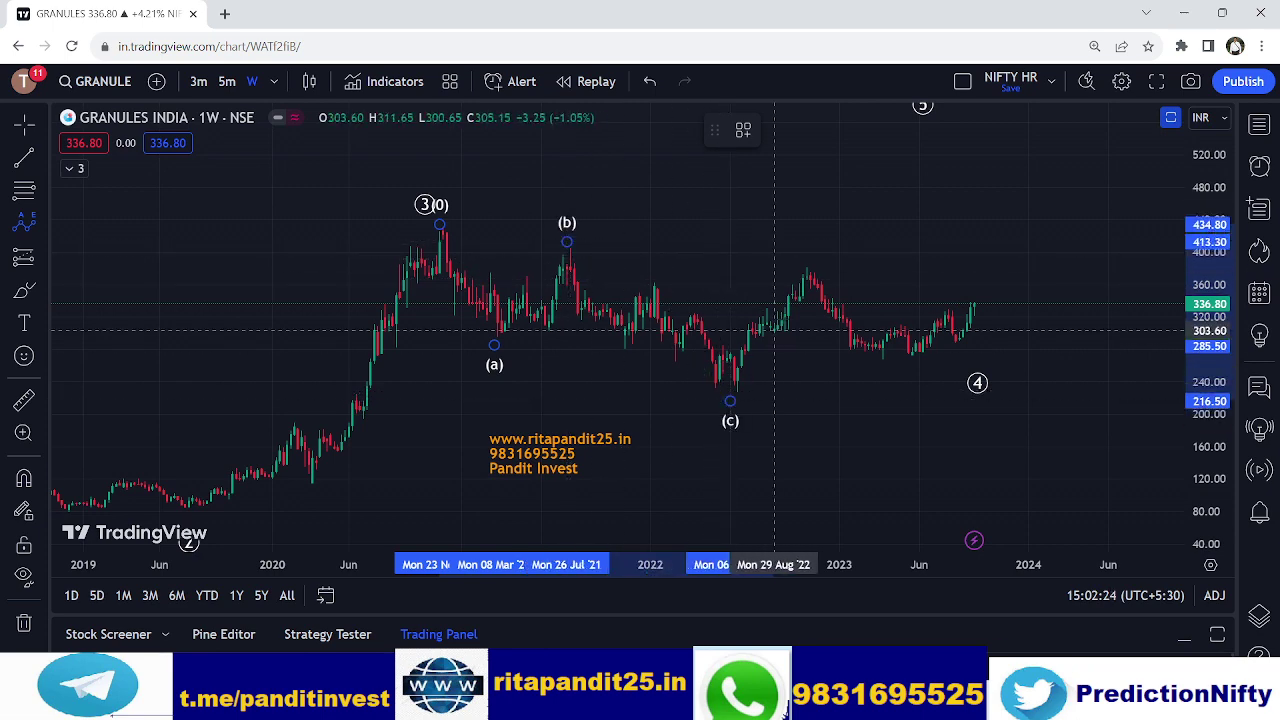
left_click(800, 257)
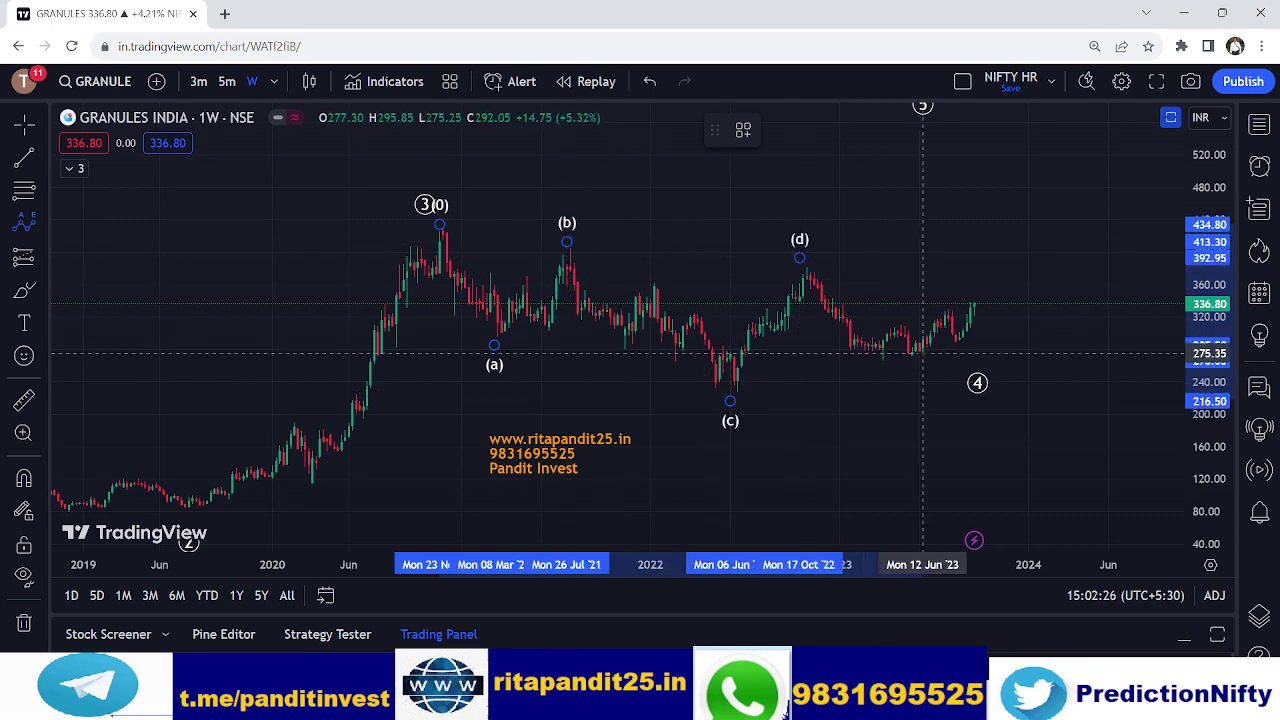
left_click(927, 355)
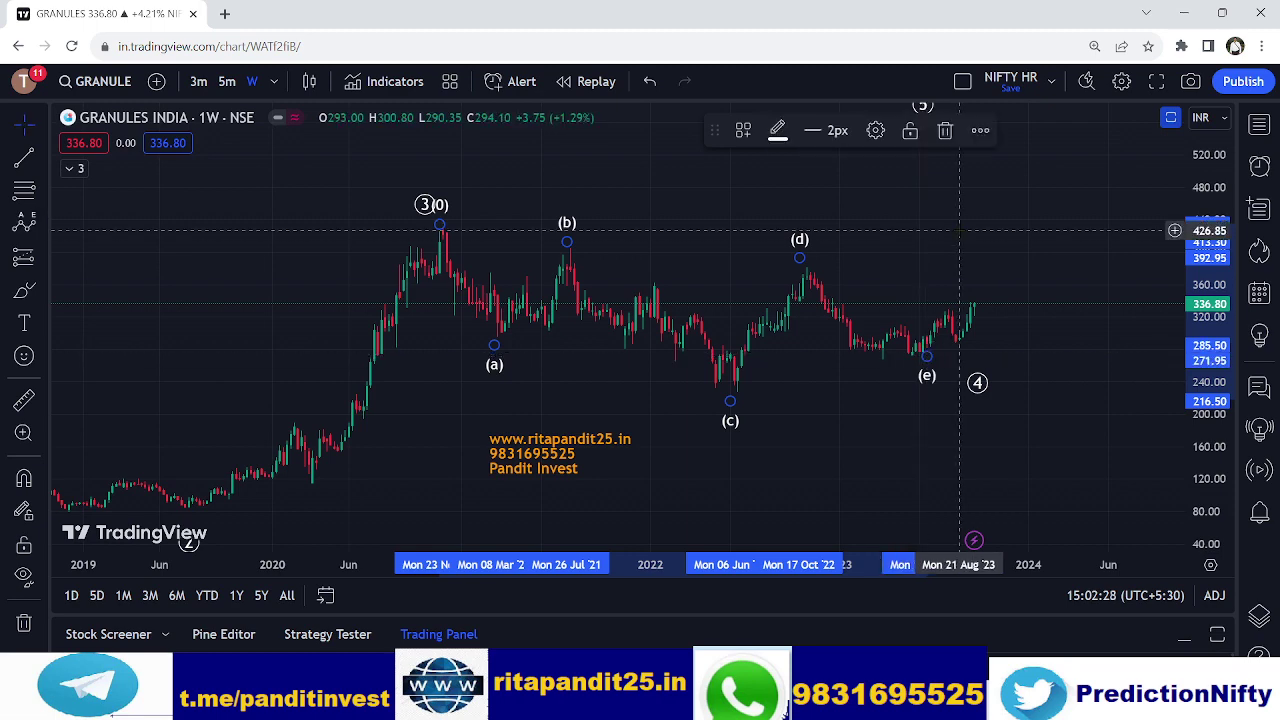
Draw a trend line from the b high at about 403.10 over the d high to about 361.25 in February 2024
left_click(24, 157)
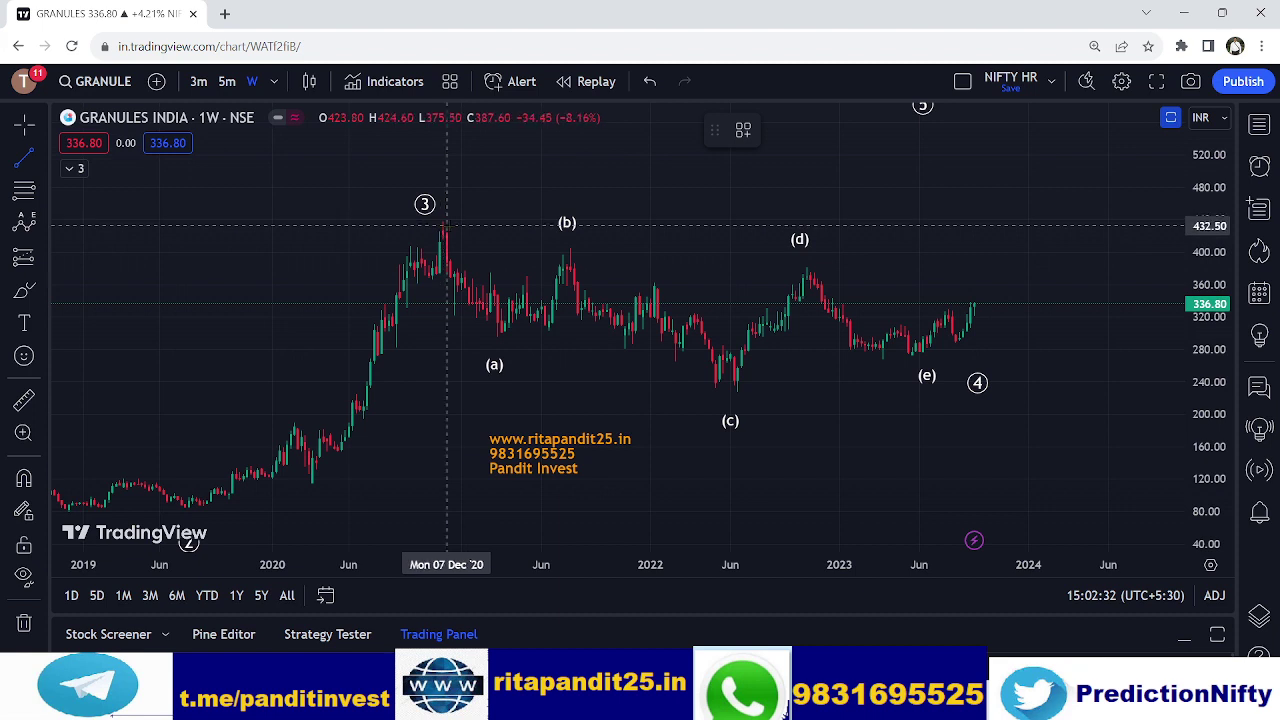
left_click(570, 250)
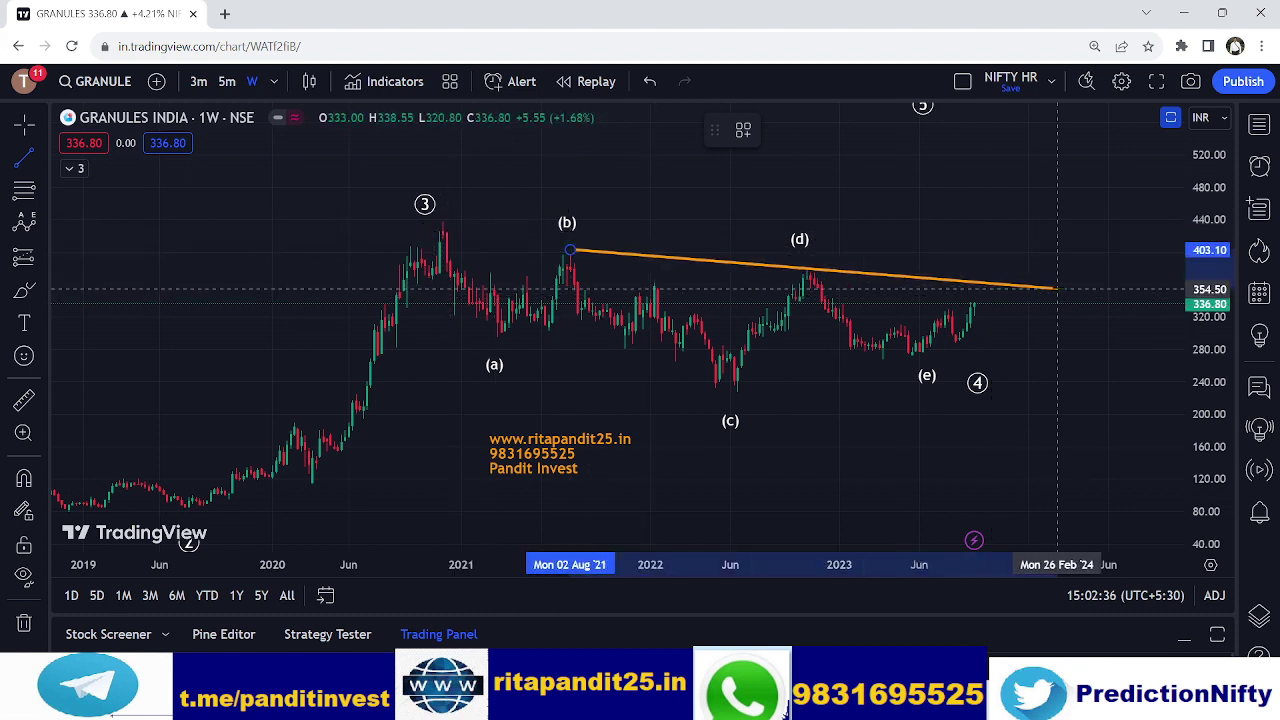
left_click(1058, 284)
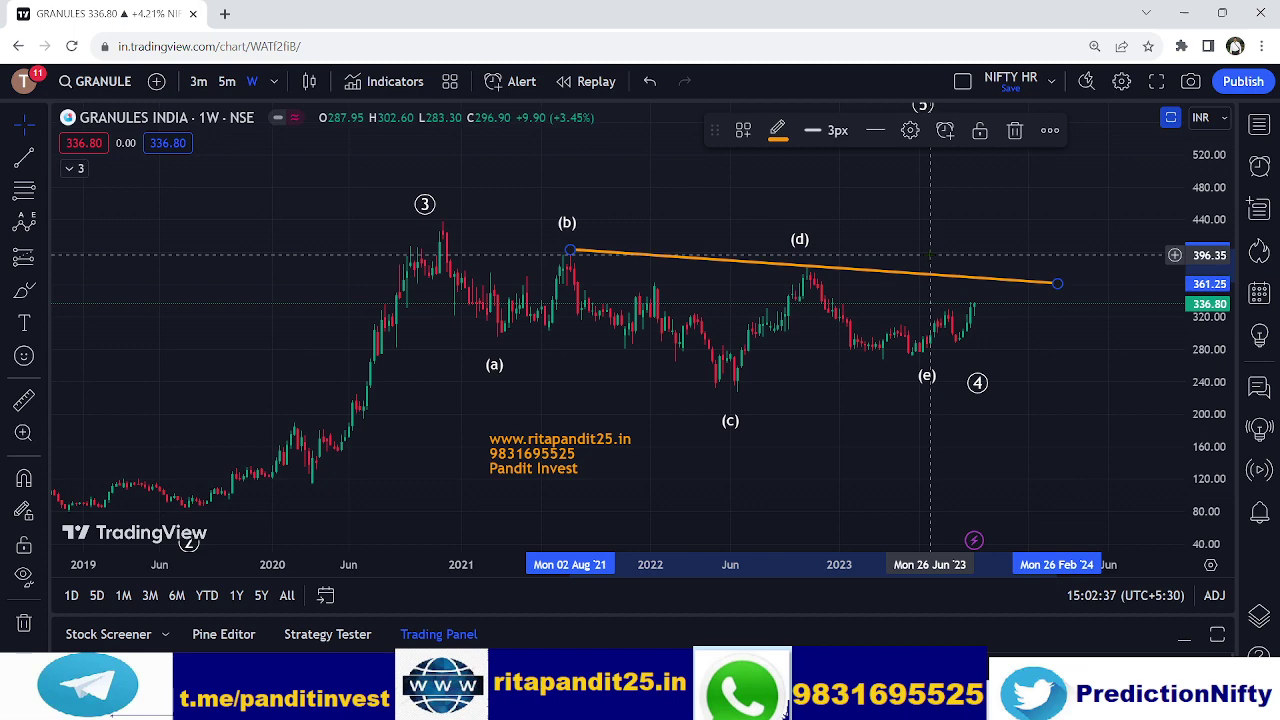
Draw a trend line from the c low at about 231.20 in June 2022 under the e low to about 309 in April 2024
left_click(24, 158)
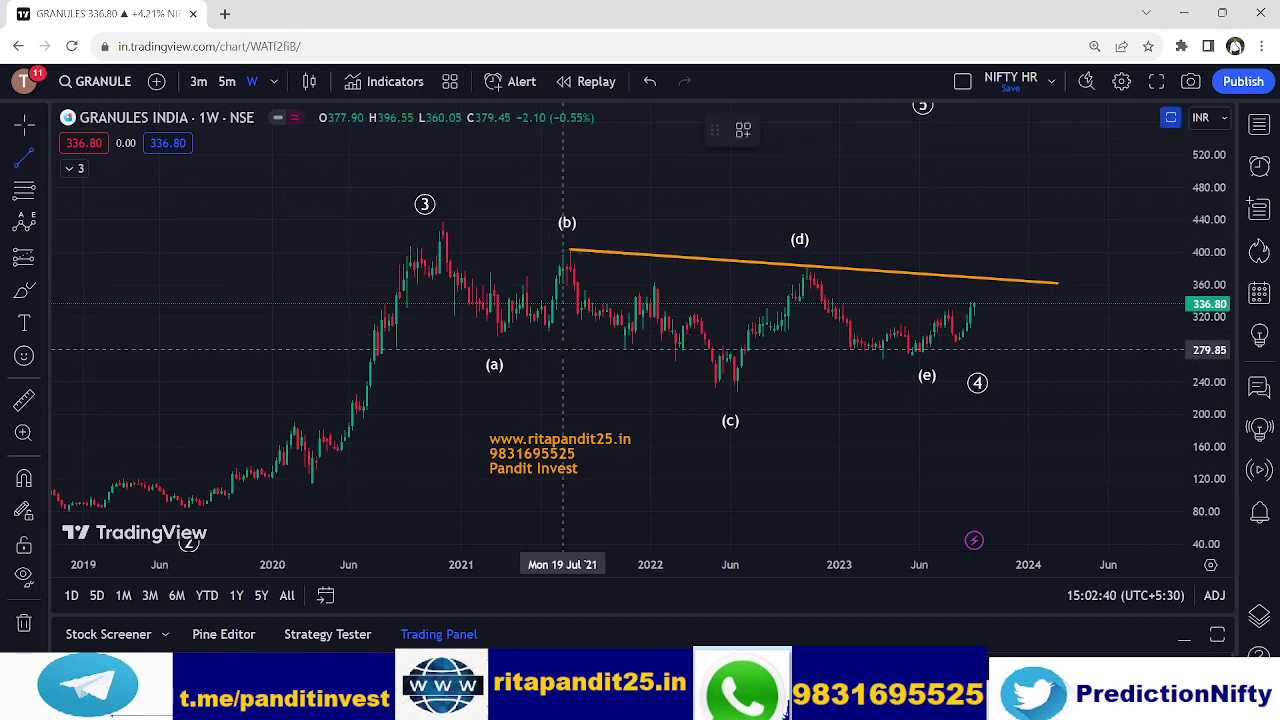
left_click(741, 389)
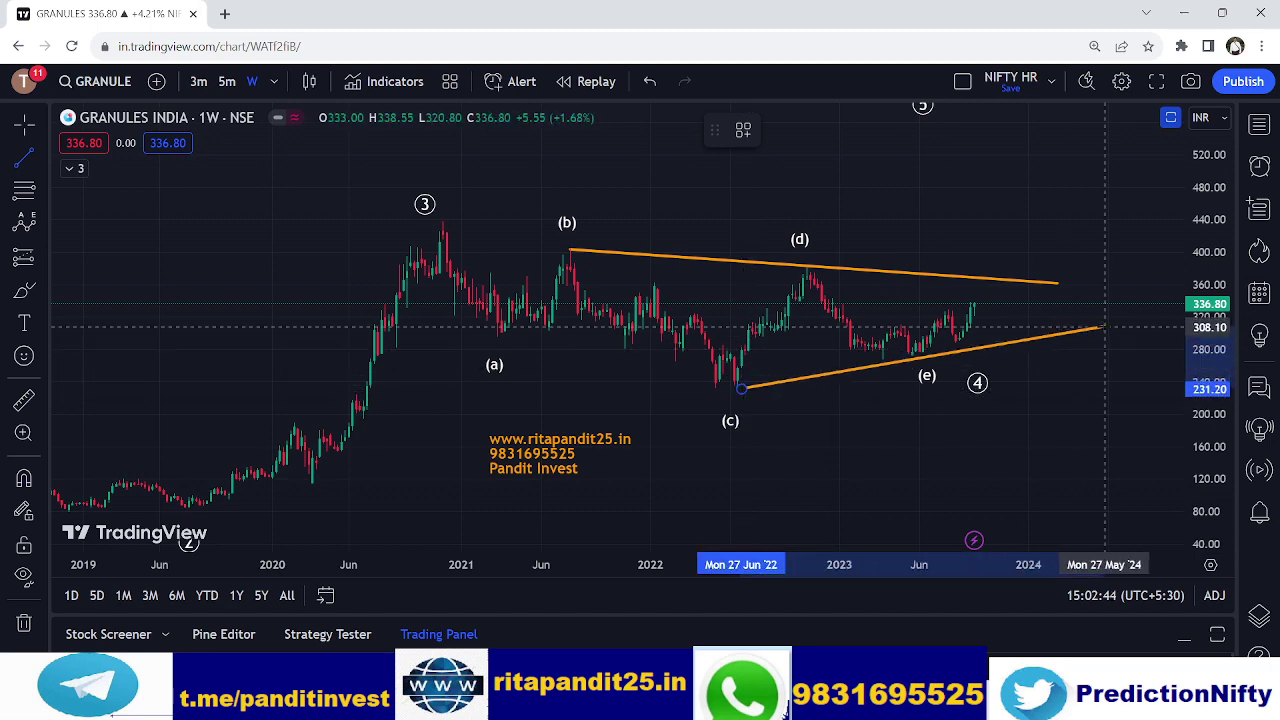
left_click(1087, 326)
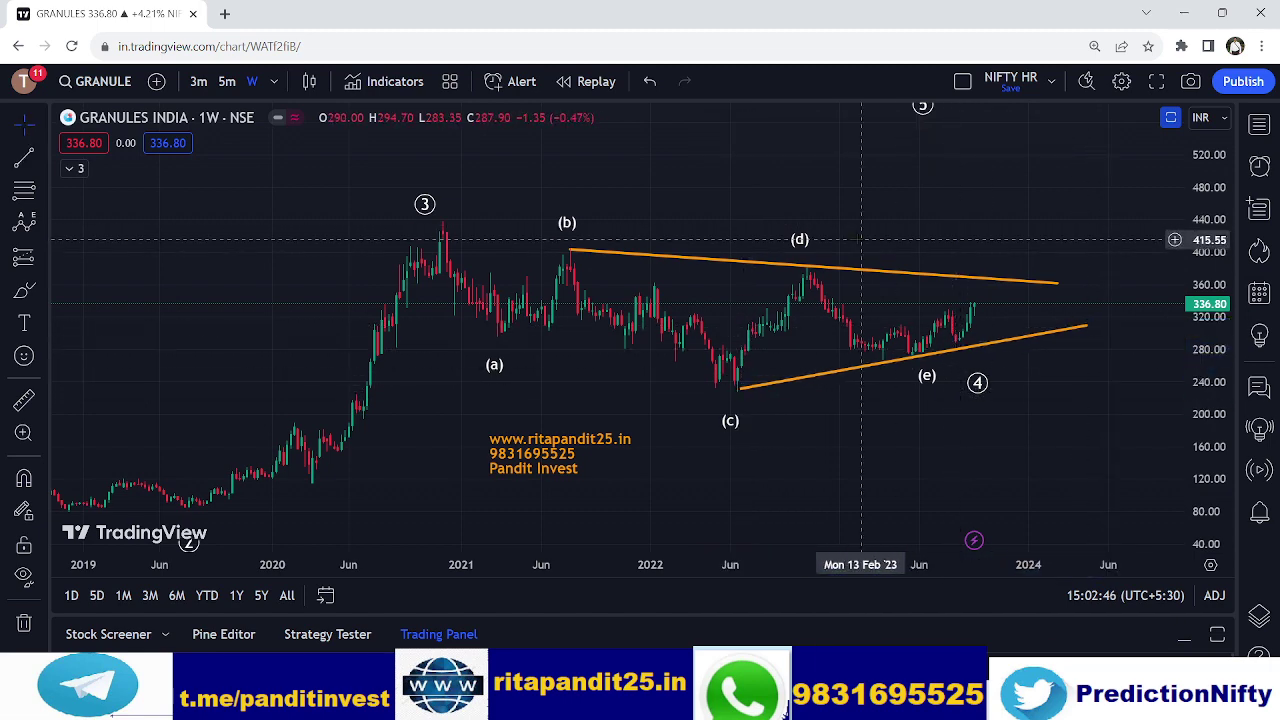
left_click(851, 251)
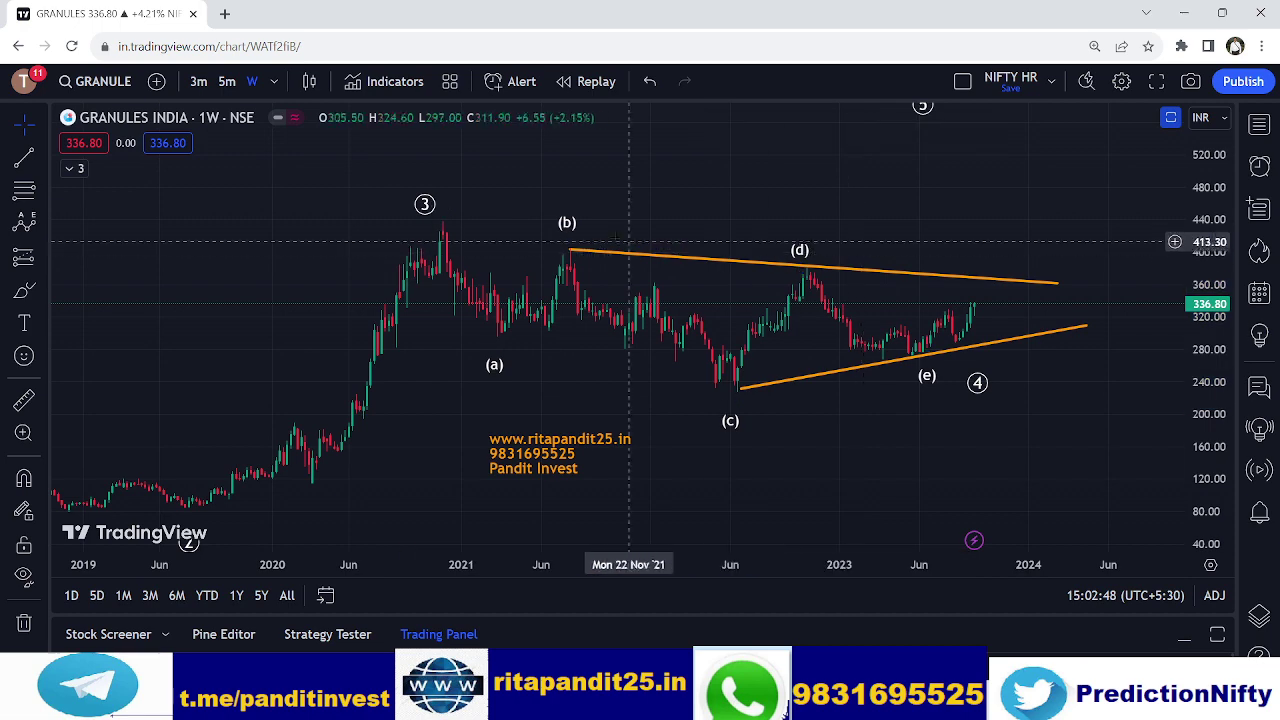
Move the (b) point of the triangle wave onto the August 2021 swing high at about 404.25
left_click_drag(566, 239, 581, 259)
left_click(660, 219)
left_click_drag(843, 433, 804, 415)
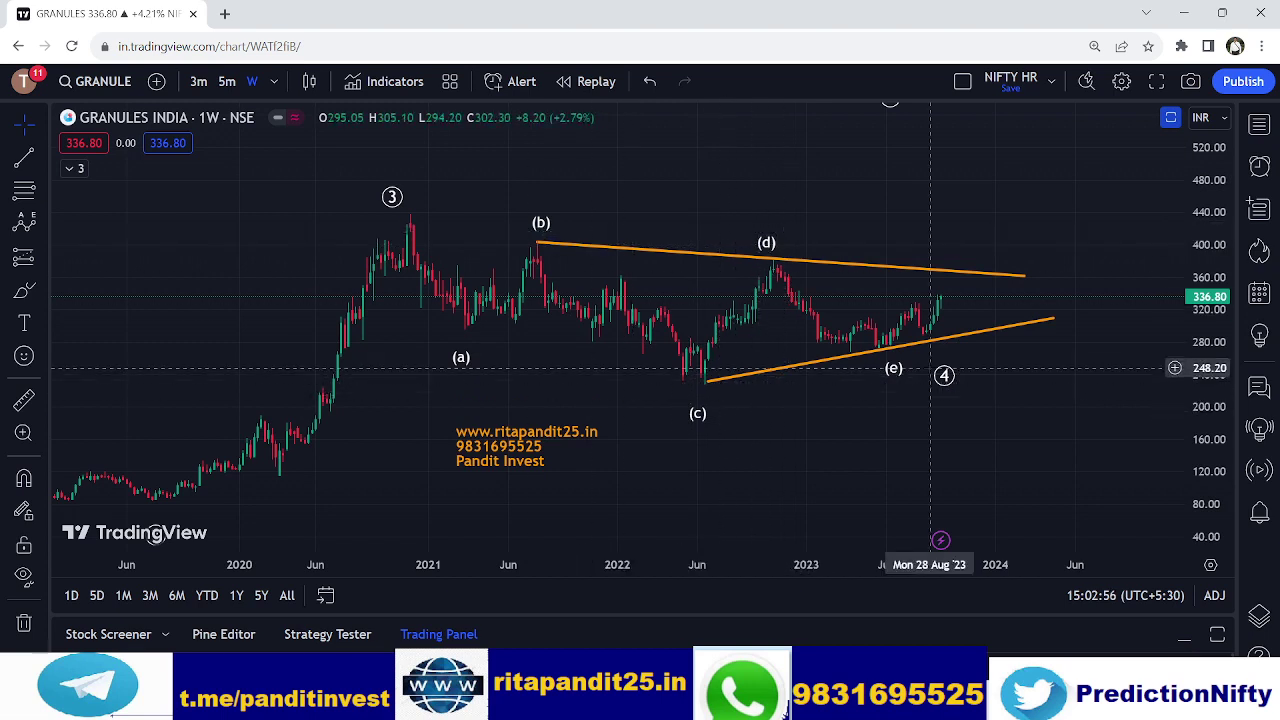
Reposition the (a) point of the triangle wave on the March 2021 low at about 287.75
left_click_drag(461, 339, 473, 340)
left_click(548, 357)
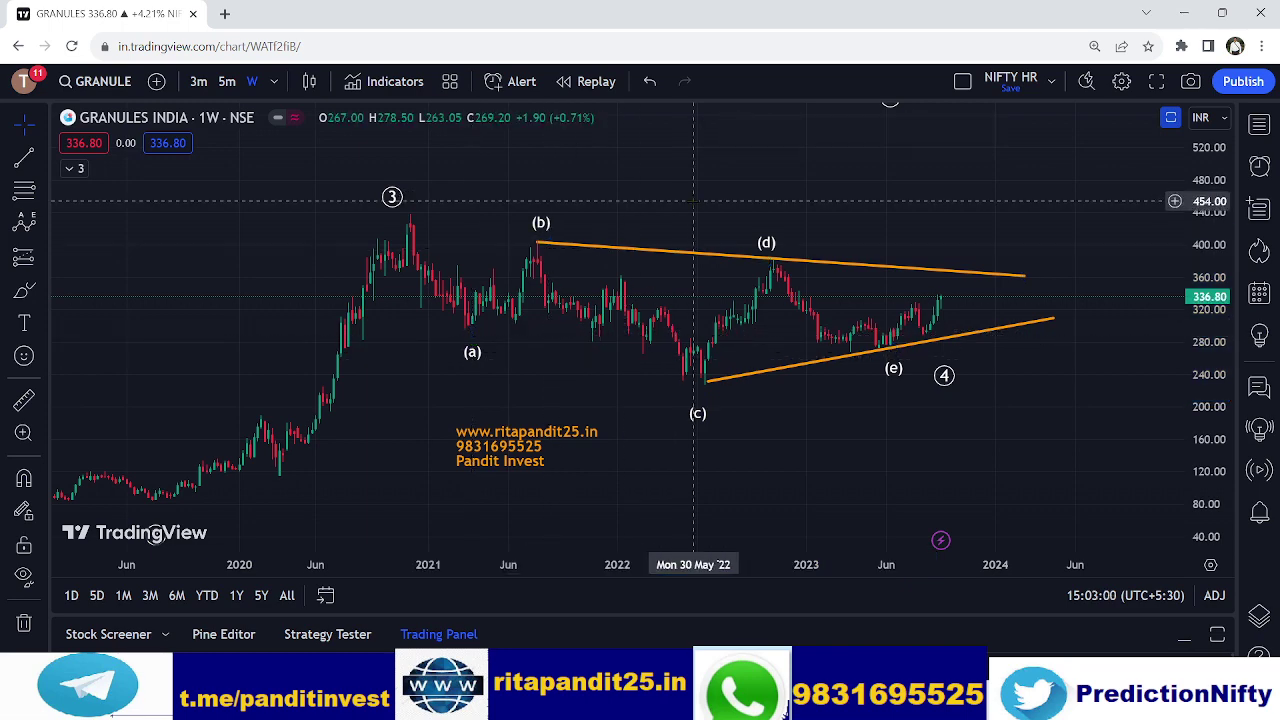
left_click_drag(832, 384, 791, 406)
left_click(437, 350)
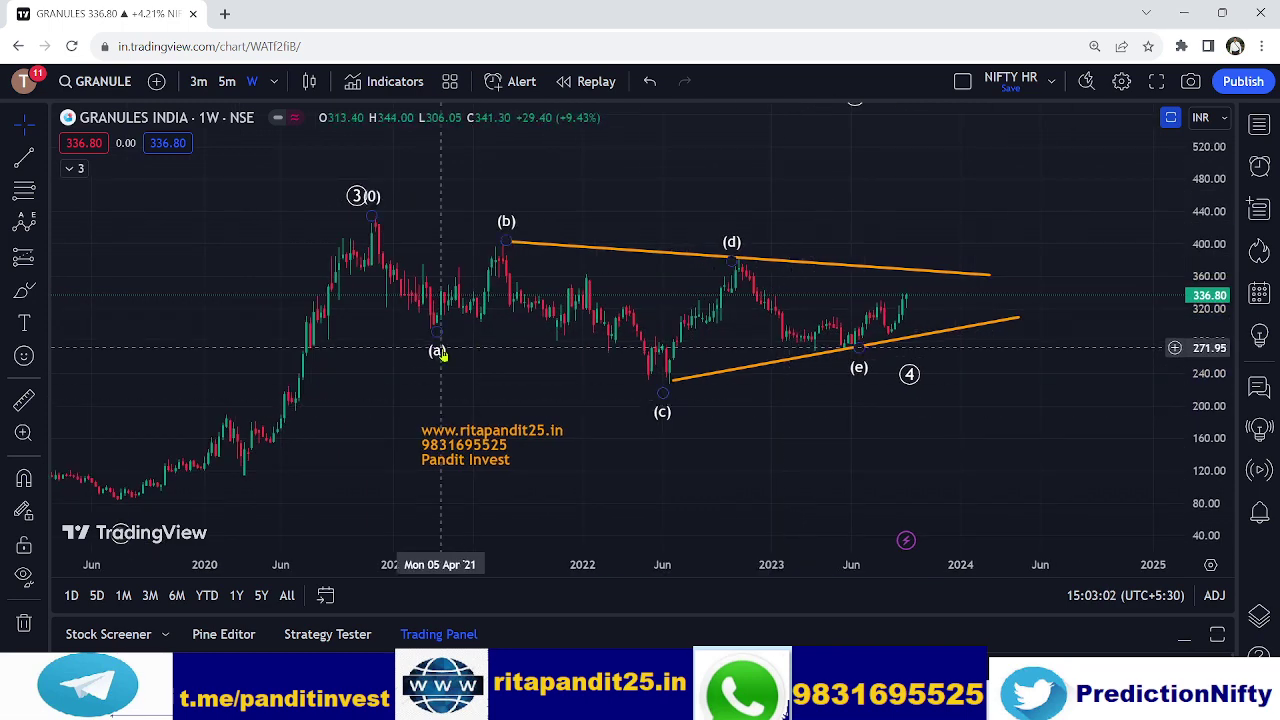
left_click(583, 186)
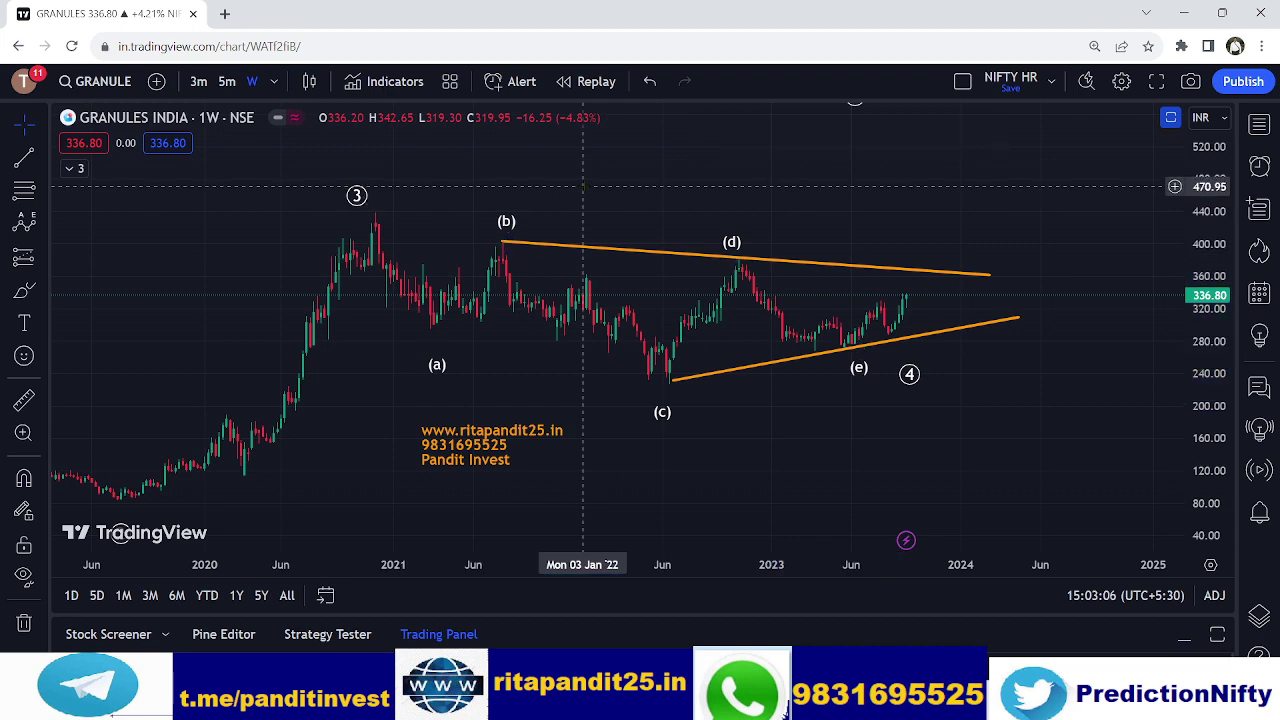
mouse_move(434, 370)
left_mouse_down()
mouse_move(431, 329)
mouse_move(442, 372)
mouse_move(449, 341)
left_mouse_up()
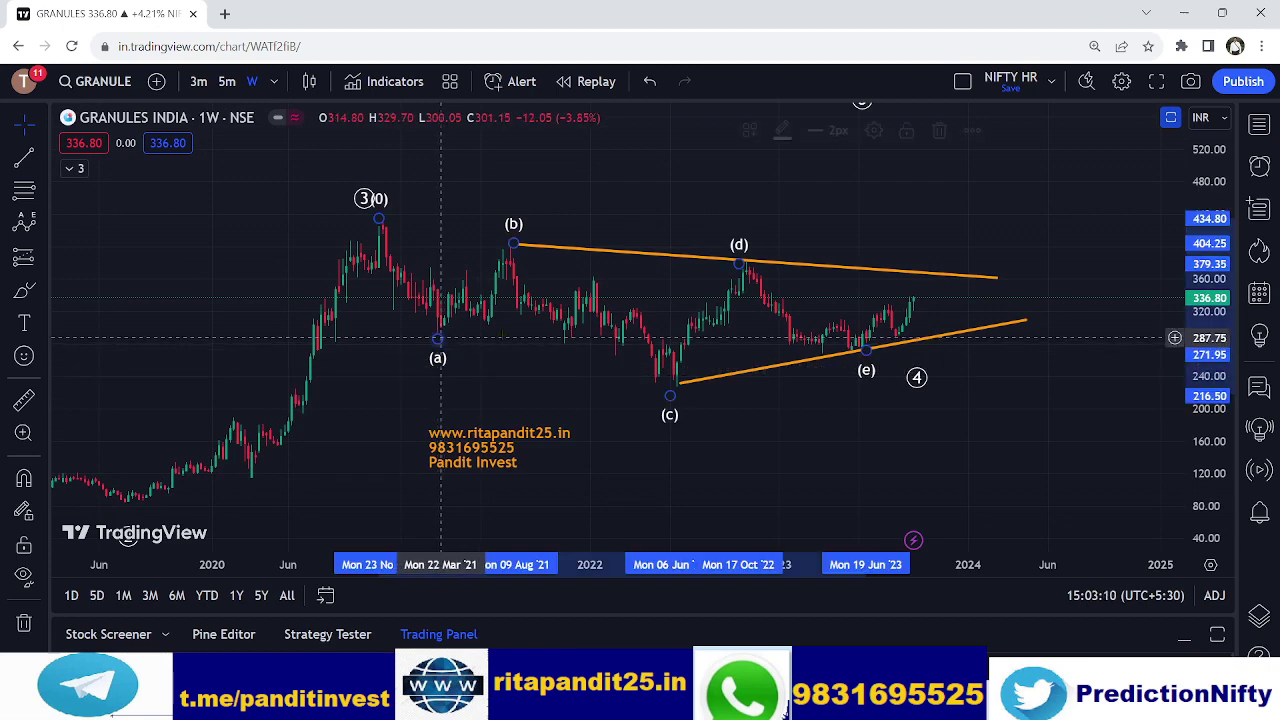
Move the impulse's wave 5 point to around the start of 2024, with its label near the 600 level
left_click(957, 203)
left_click_drag(1215, 191, 1216, 264)
left_click_drag(1005, 221, 997, 231)
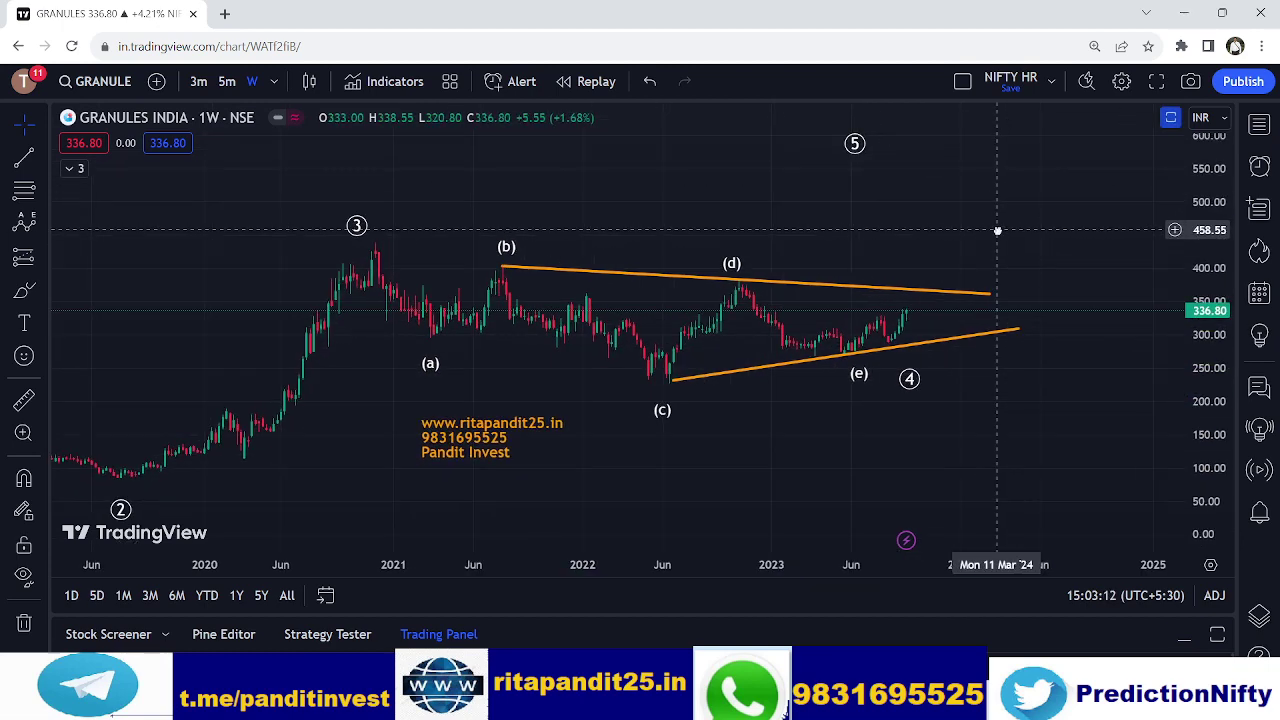
left_click_drag(854, 143, 964, 132)
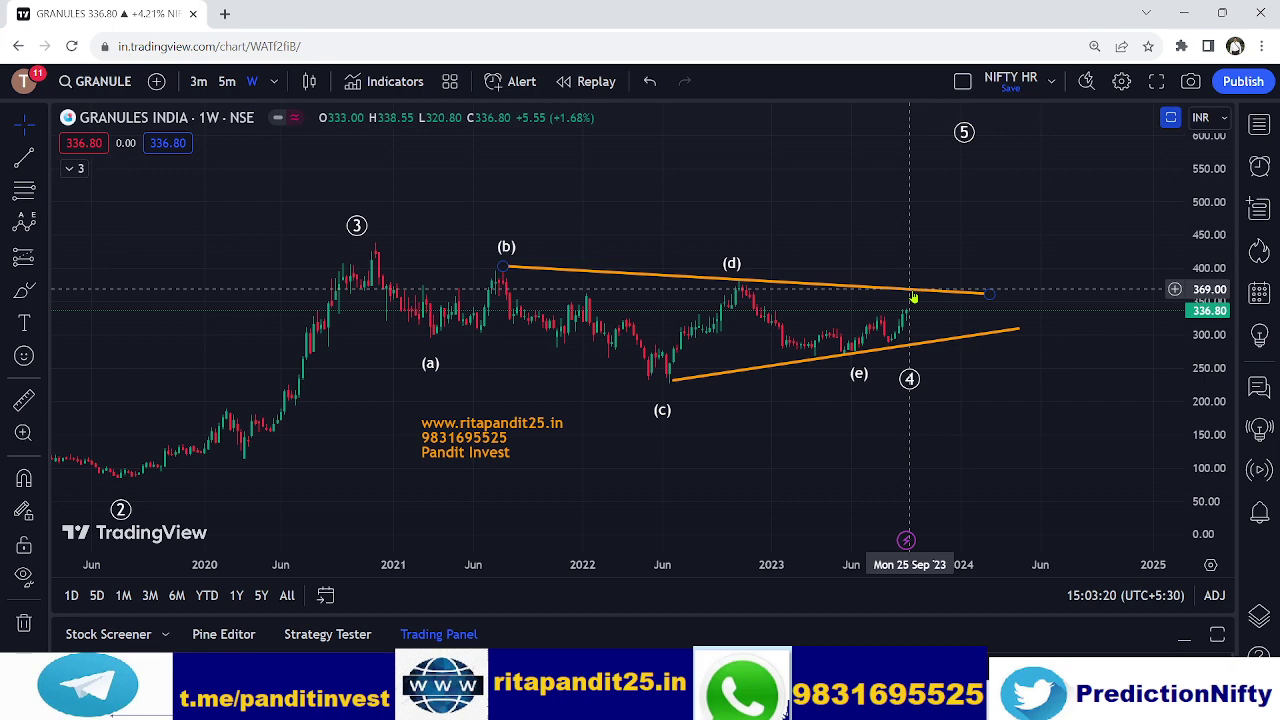
left_click_drag(1032, 221, 1025, 243)
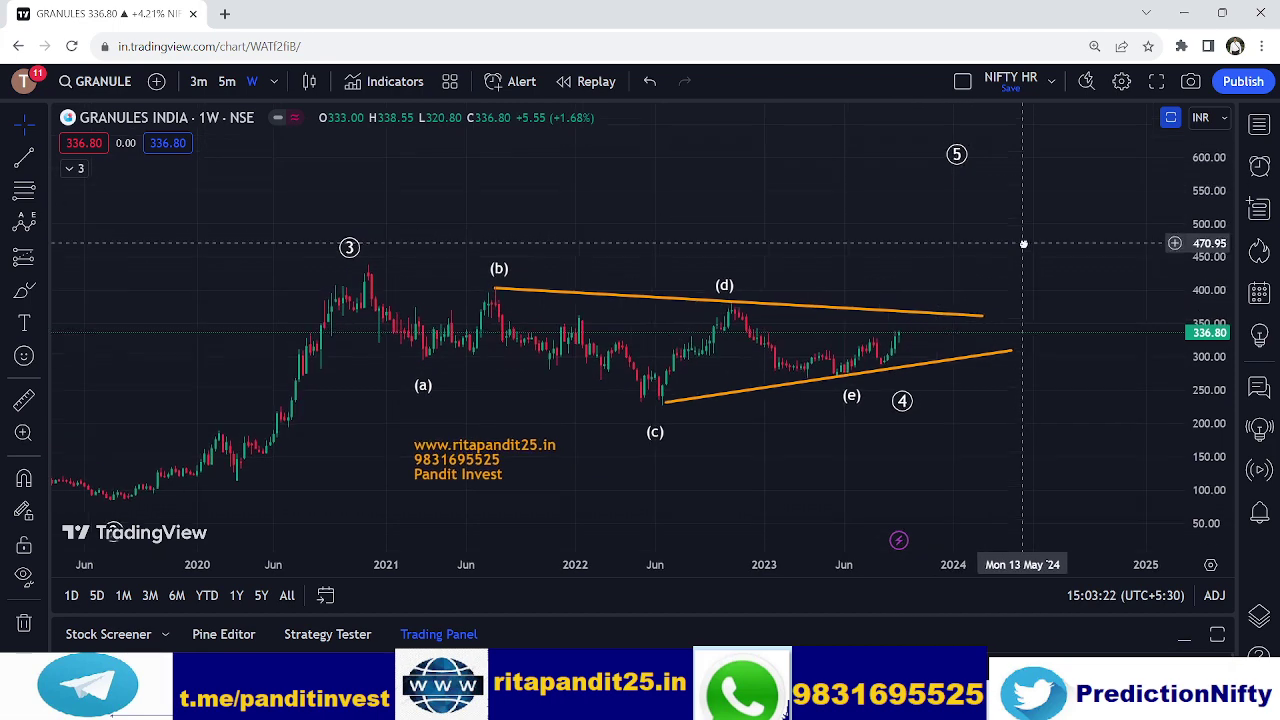
Draw a Fib Retracement from the wave 3 high level at about 439.25 to the c low at about 231.20, and delete it
left_click(24, 188)
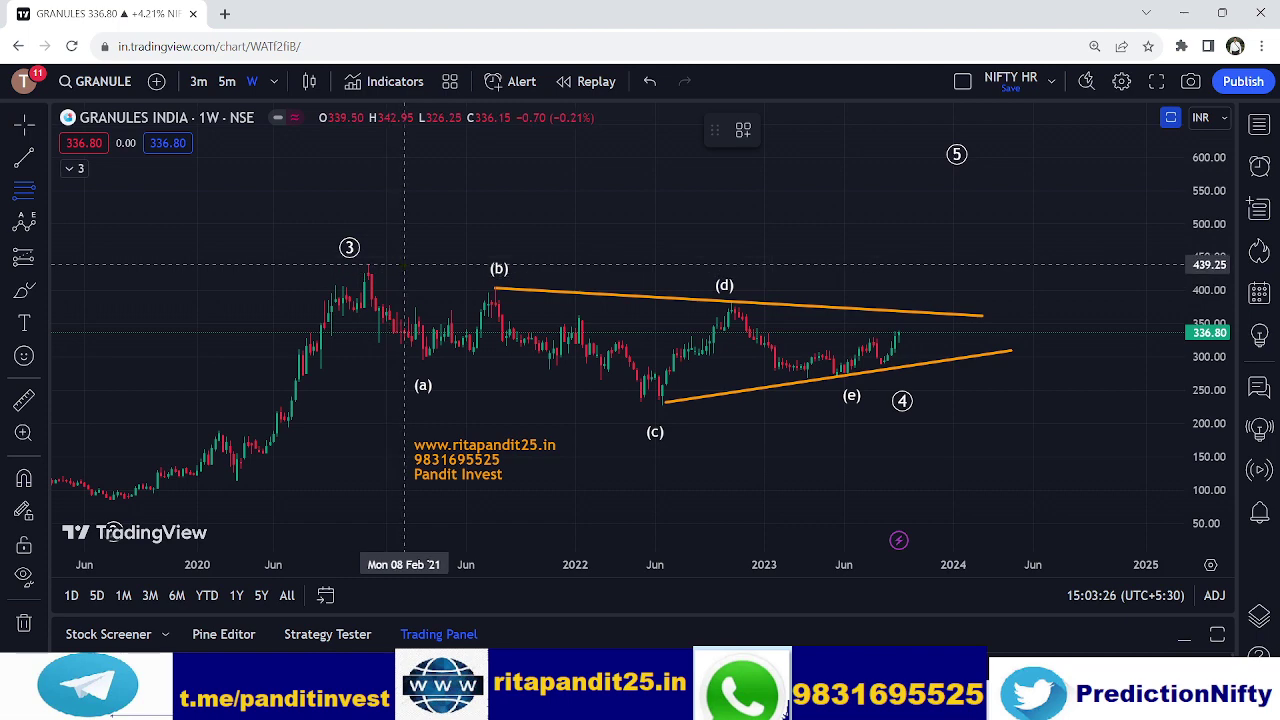
left_click(404, 264)
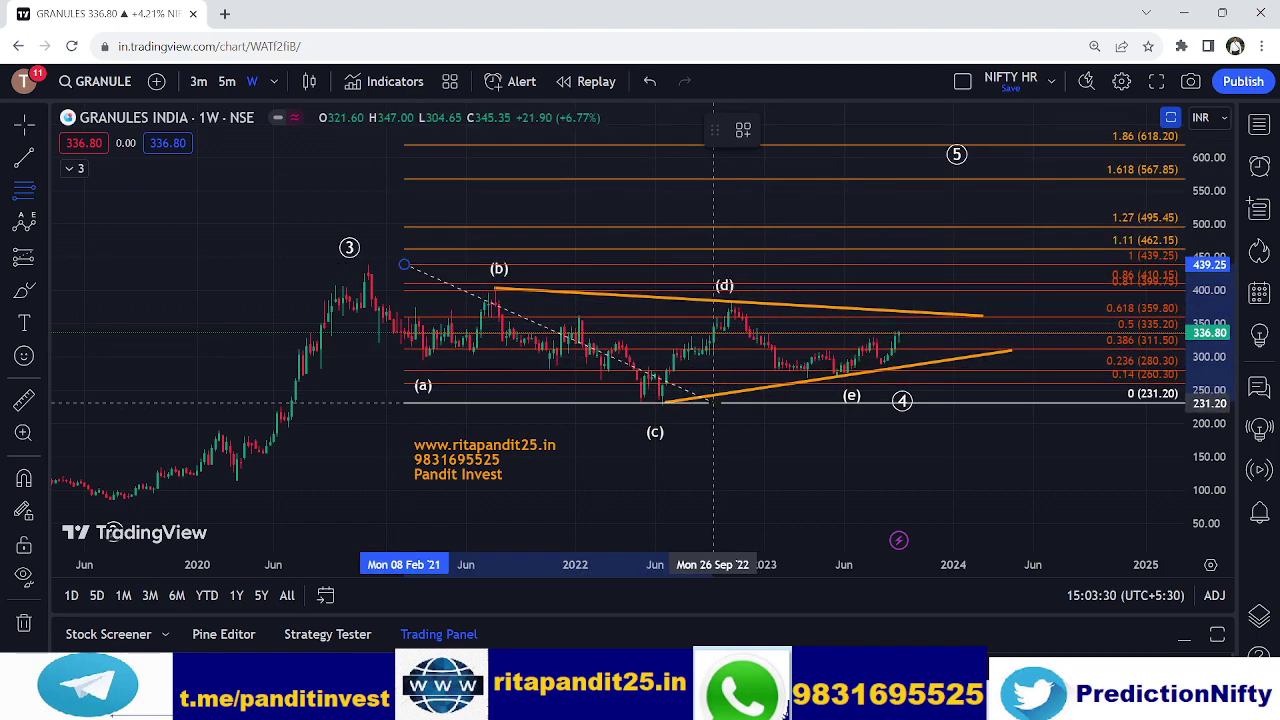
left_click(713, 401)
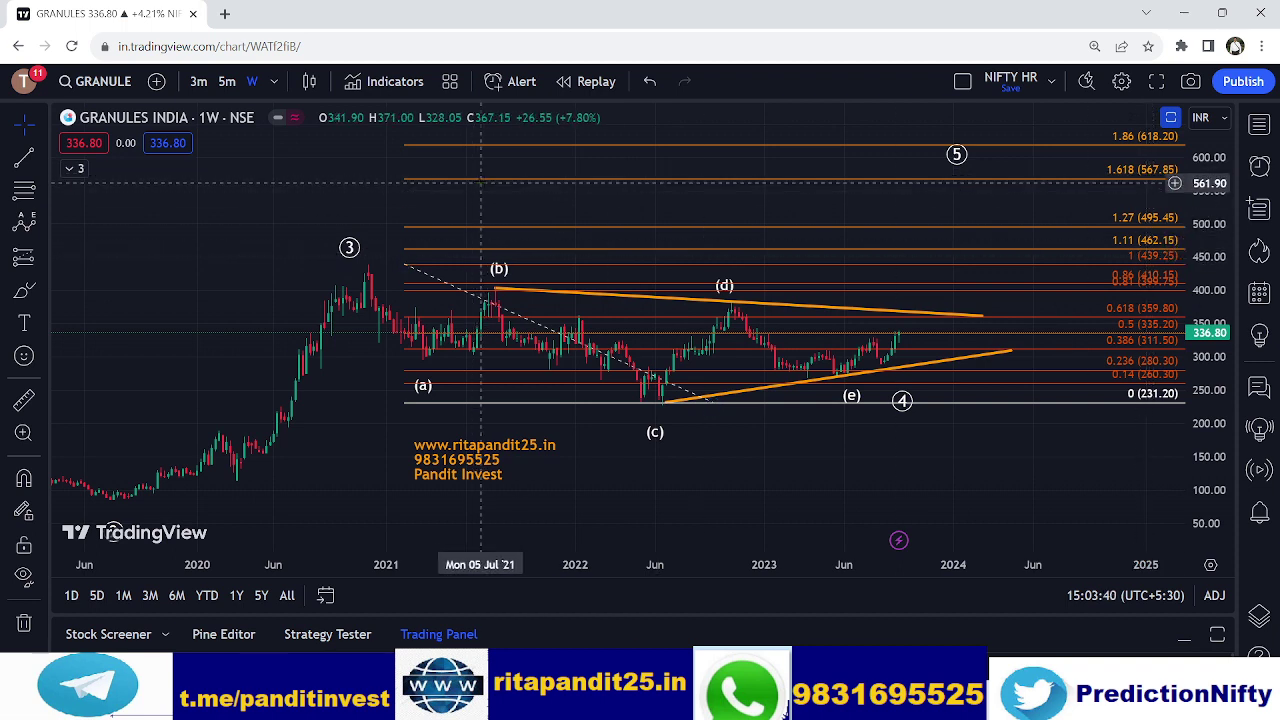
left_click(479, 186)
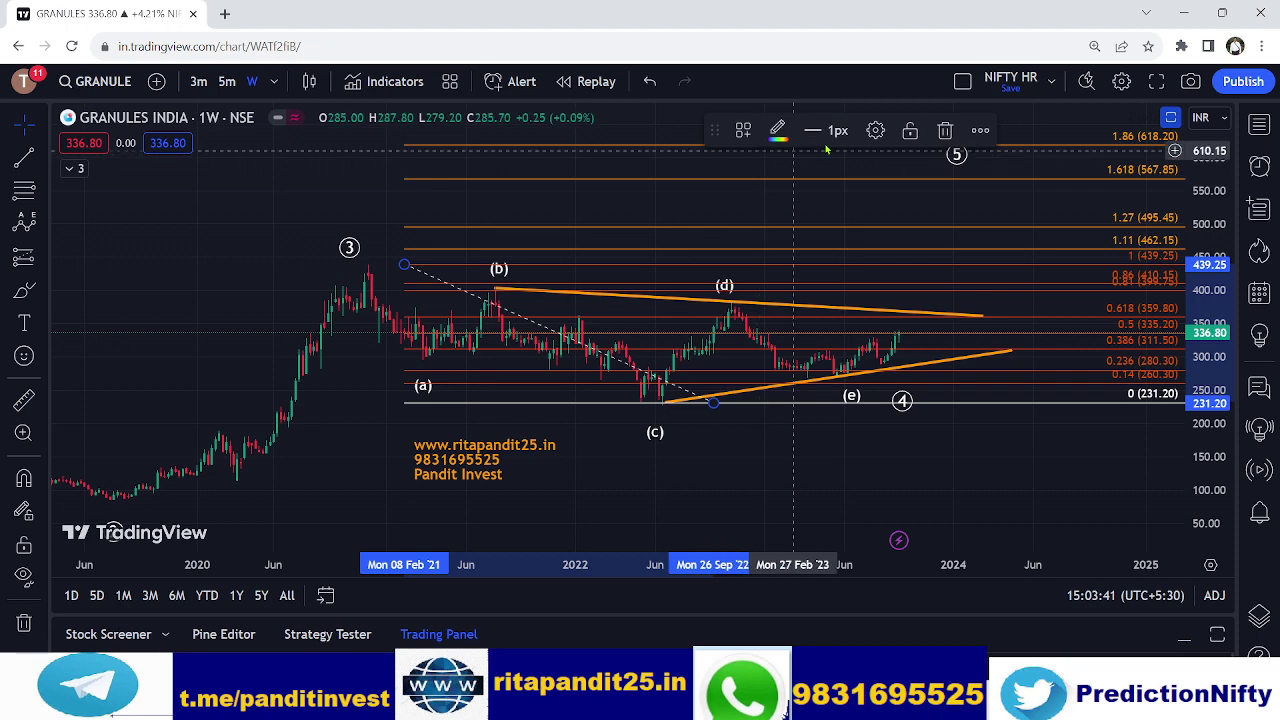
left_click(944, 130)
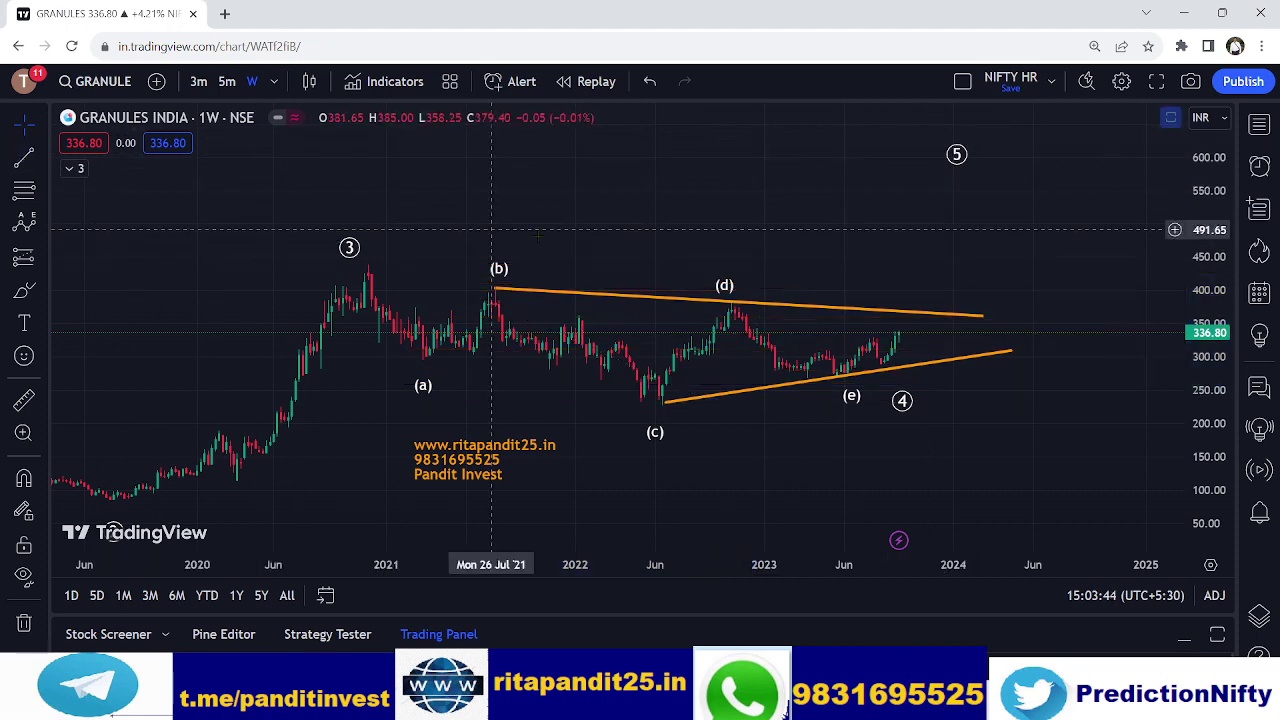
Draw a vertical line from the wave 3 high at about 440.90 to 227.05, and move it onto the upper trend line at October 2023
left_click_drag(620, 237, 646, 226)
left_click_drag(1222, 240, 1222, 254)
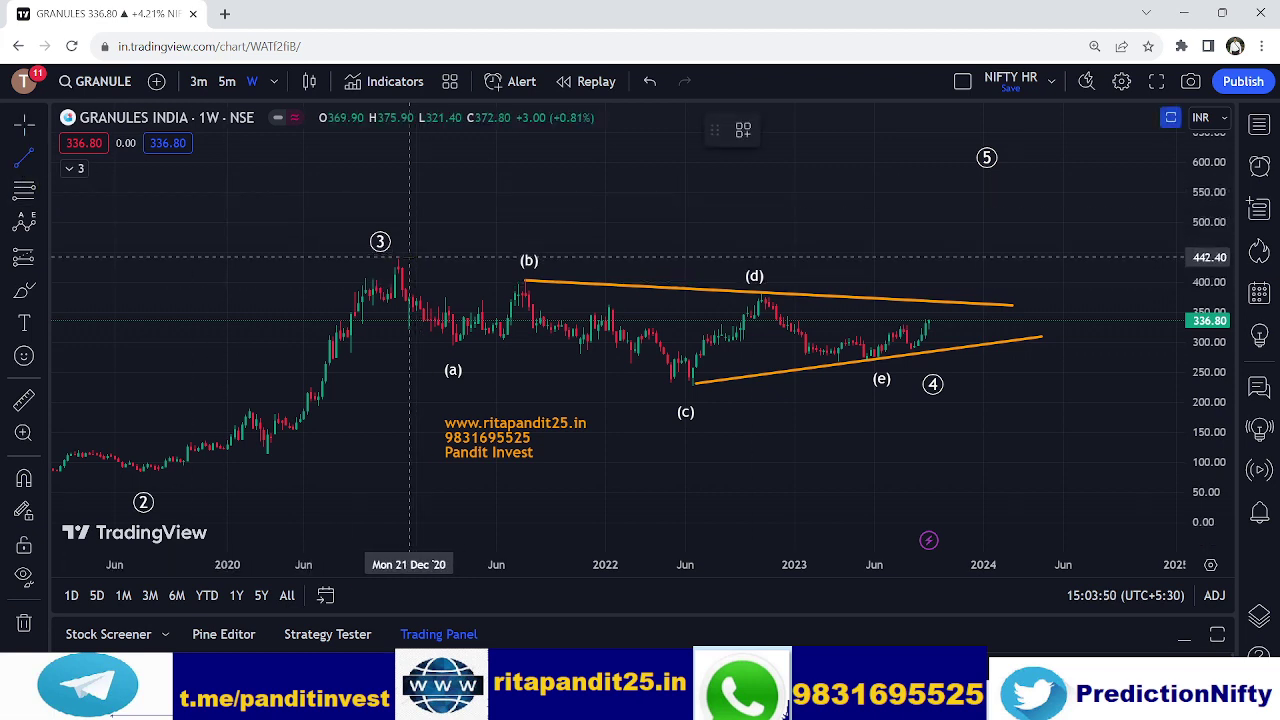
mouse_move(402, 258)
left_mouse_down()
mouse_move(401, 378)
mouse_move(655, 405)
mouse_move(688, 388)
mouse_move(402, 386)
left_mouse_up()
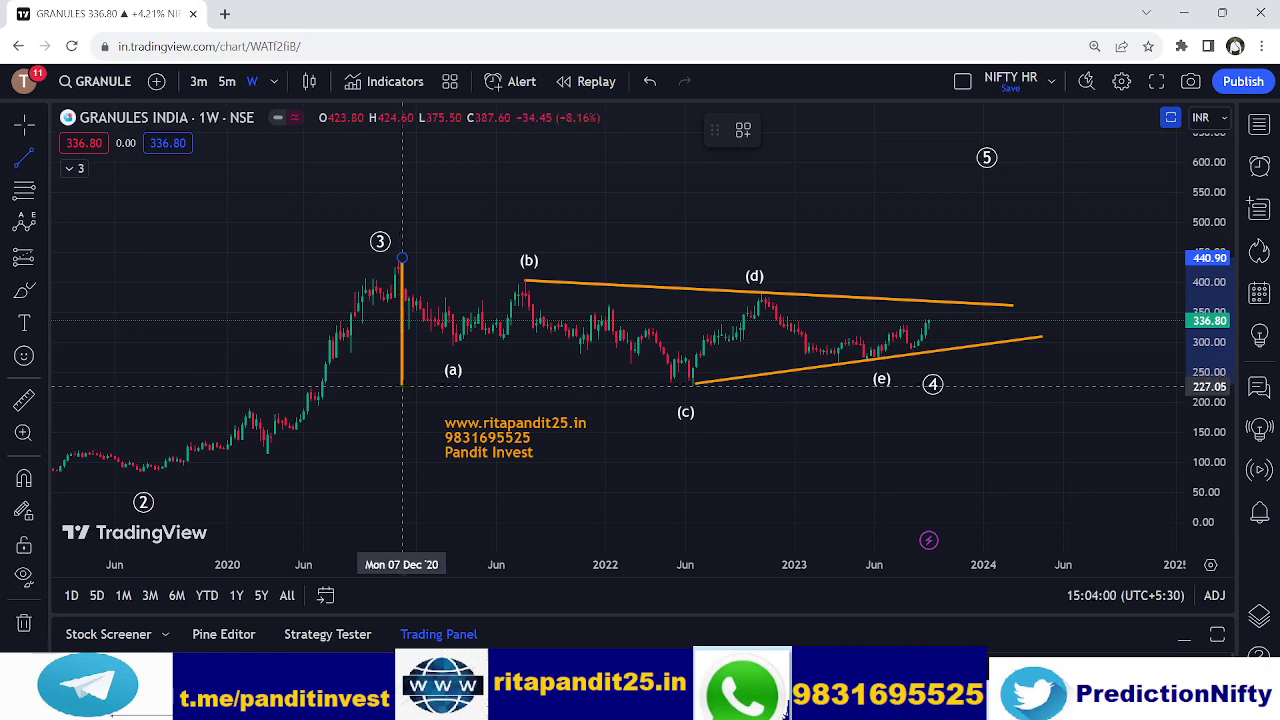
left_click_drag(402, 330, 940, 245)
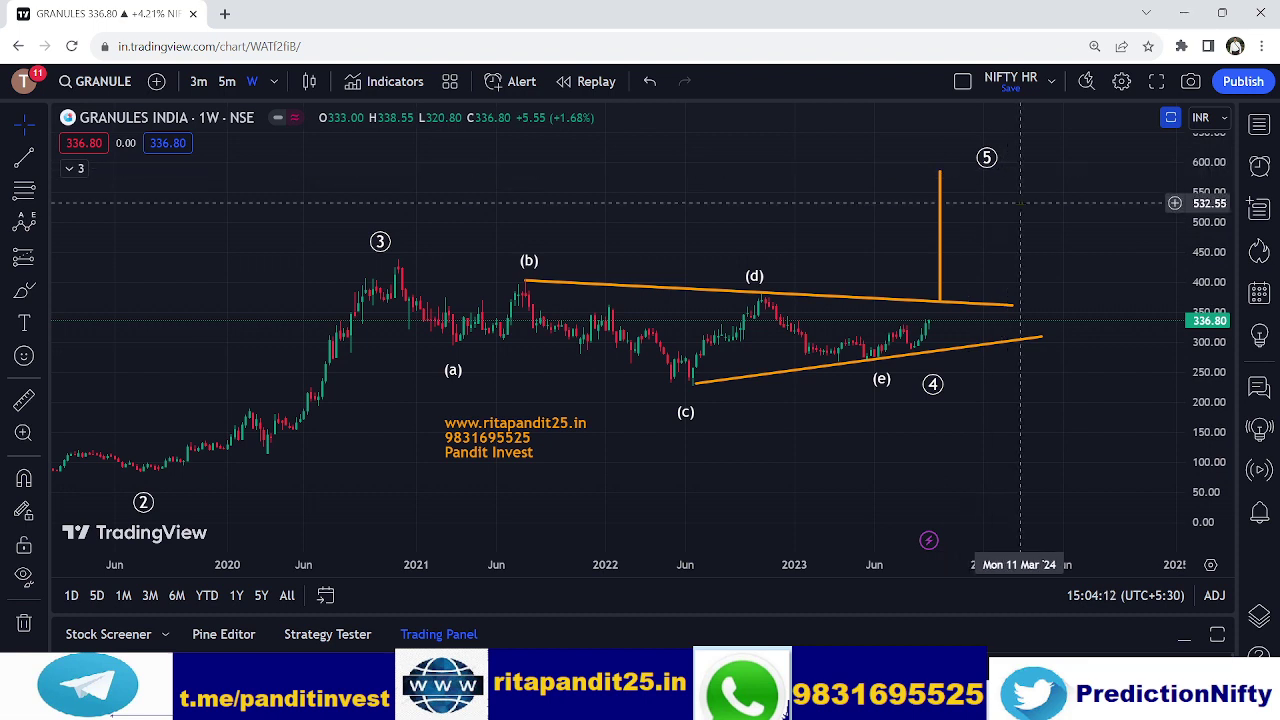
Draw a Fib Retracement from about 439.35 in January 2021 at the wave 3 high level to the c low level at about 227.05
left_click(18, 192)
left_click(427, 260)
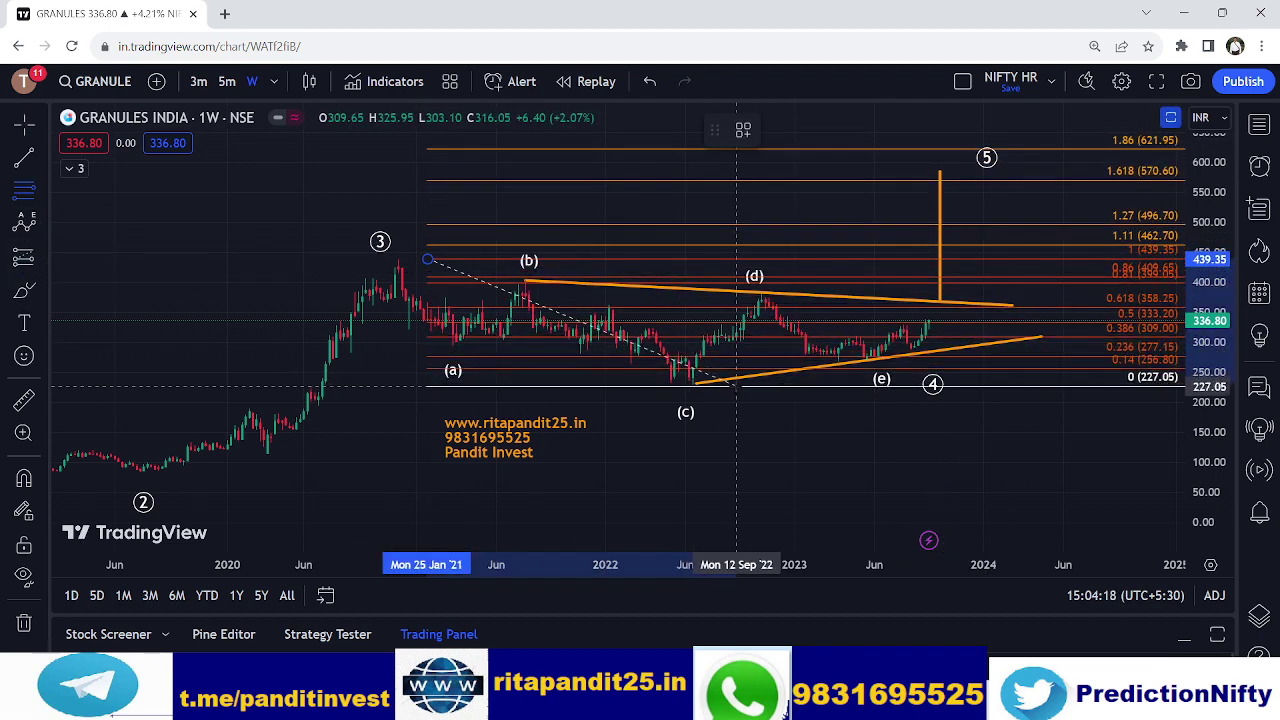
left_click(737, 385)
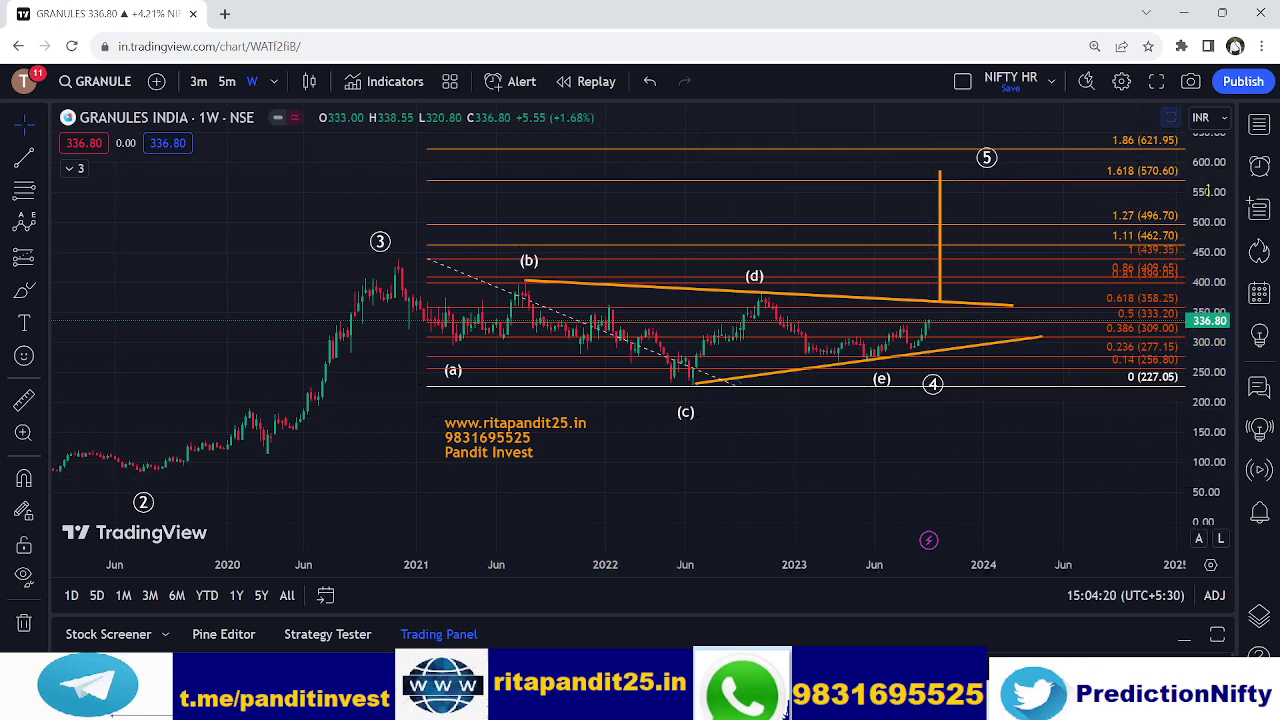
Shift the wave 5 point earlier to around November 2023, and delete the vertical projection line above the upper trend line
left_click_drag(986, 176, 960, 177)
left_click(941, 210)
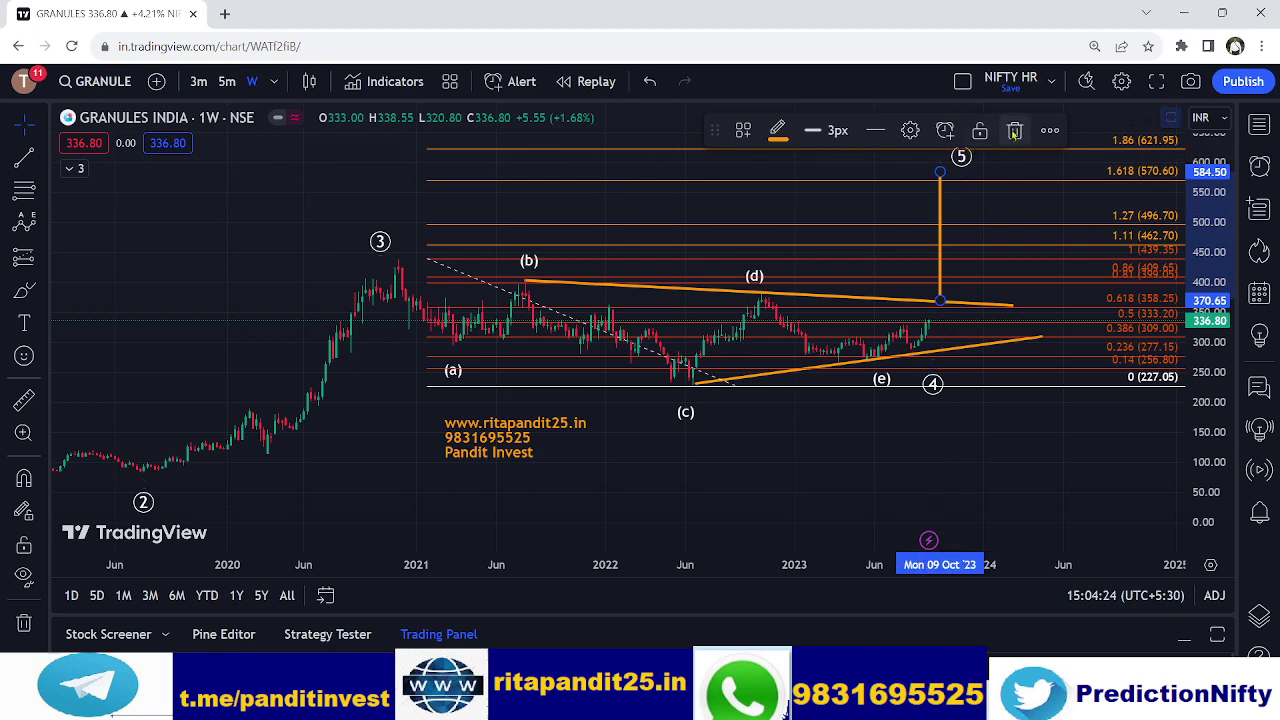
left_click(945, 130)
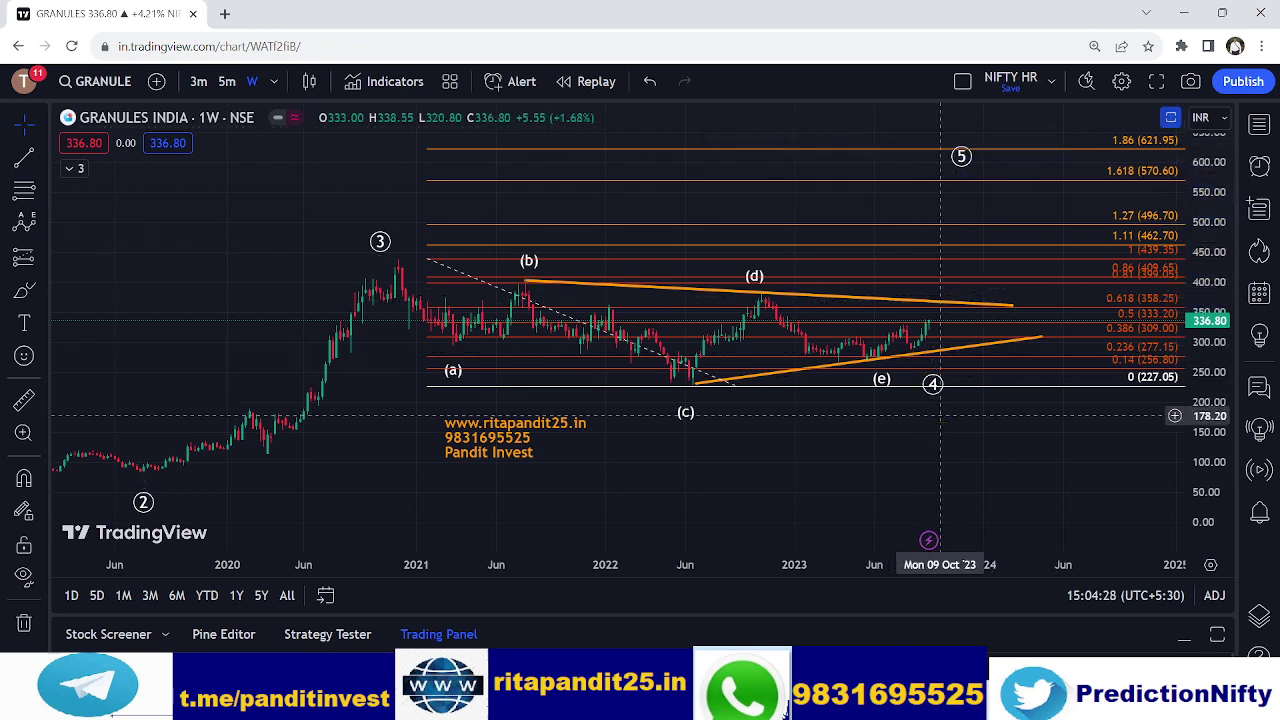
scroll(805, 493, "left", 2)
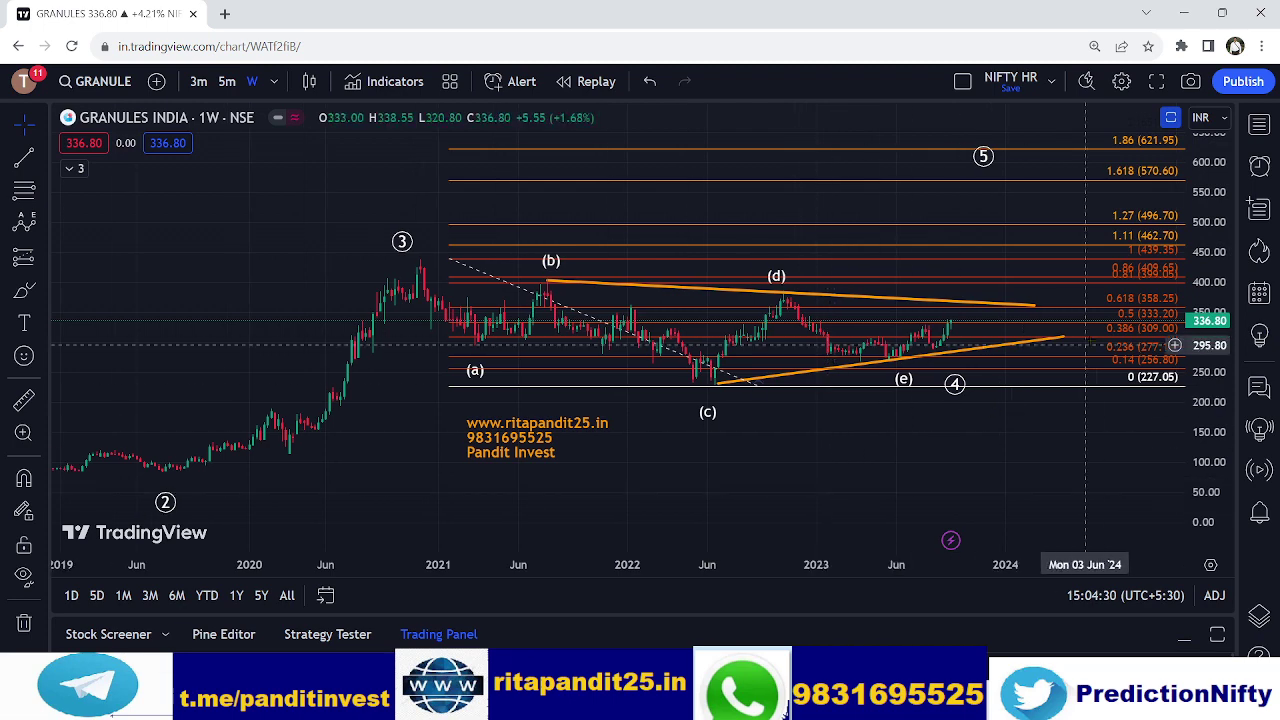